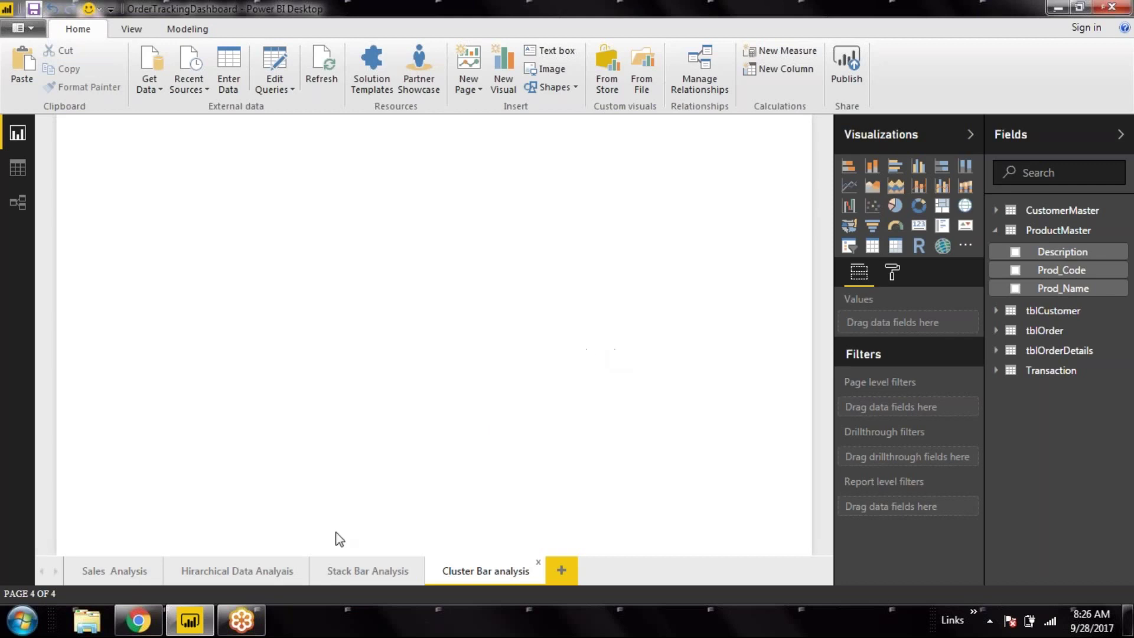
Switch to the Stack Bar Analysis page after a brief look at the blank Cluster Bar analysis page.
left_click(369, 576)
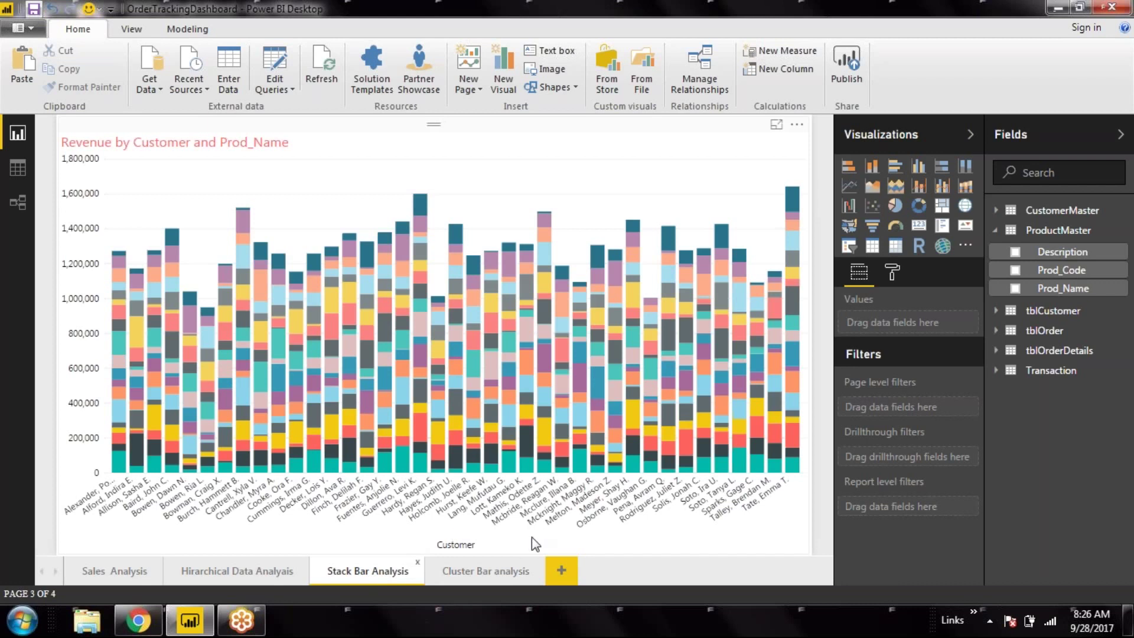
left_click(470, 574)
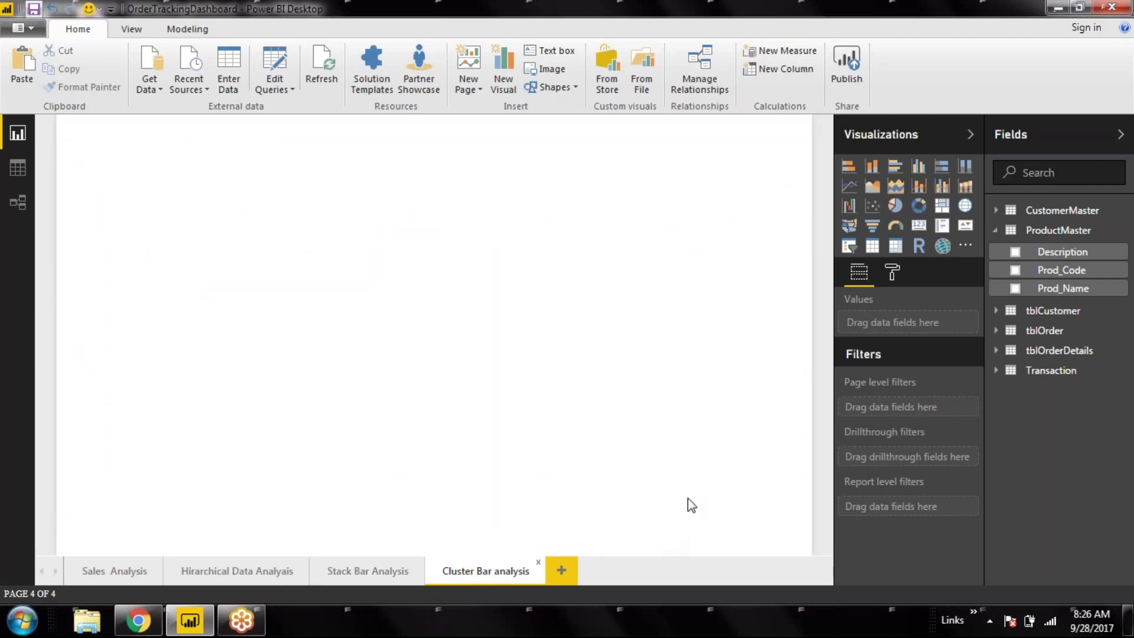
left_click(362, 571)
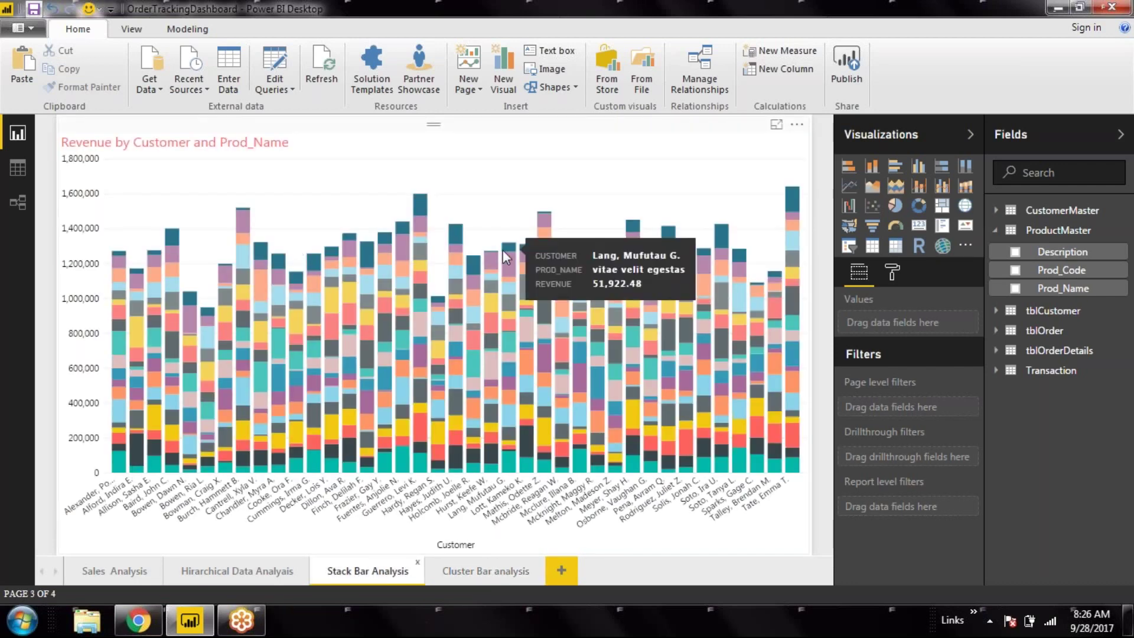
Select the stacked Revenue by Customer and Prod_Name chart to view its fields.
left_click(511, 135)
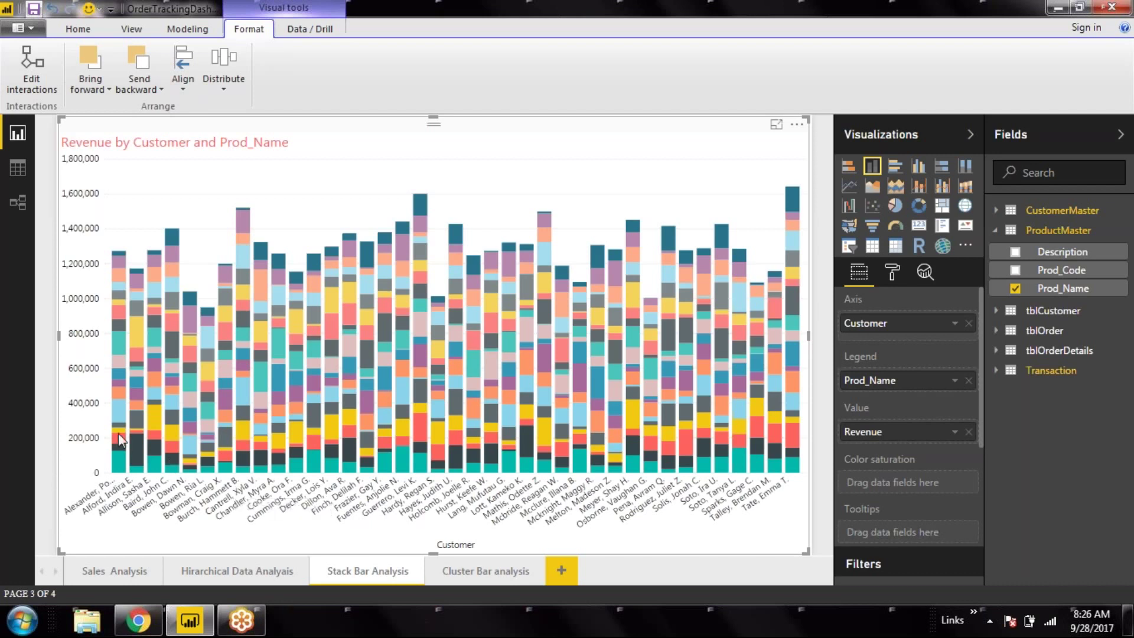
mouse_move(123, 456)
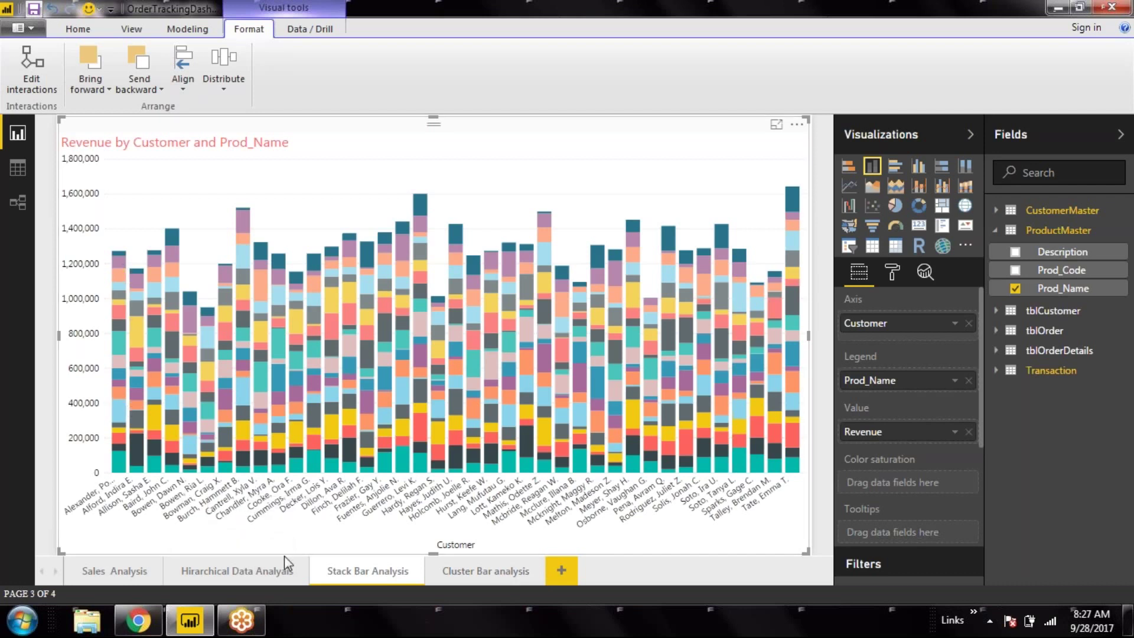
left_click(461, 577)
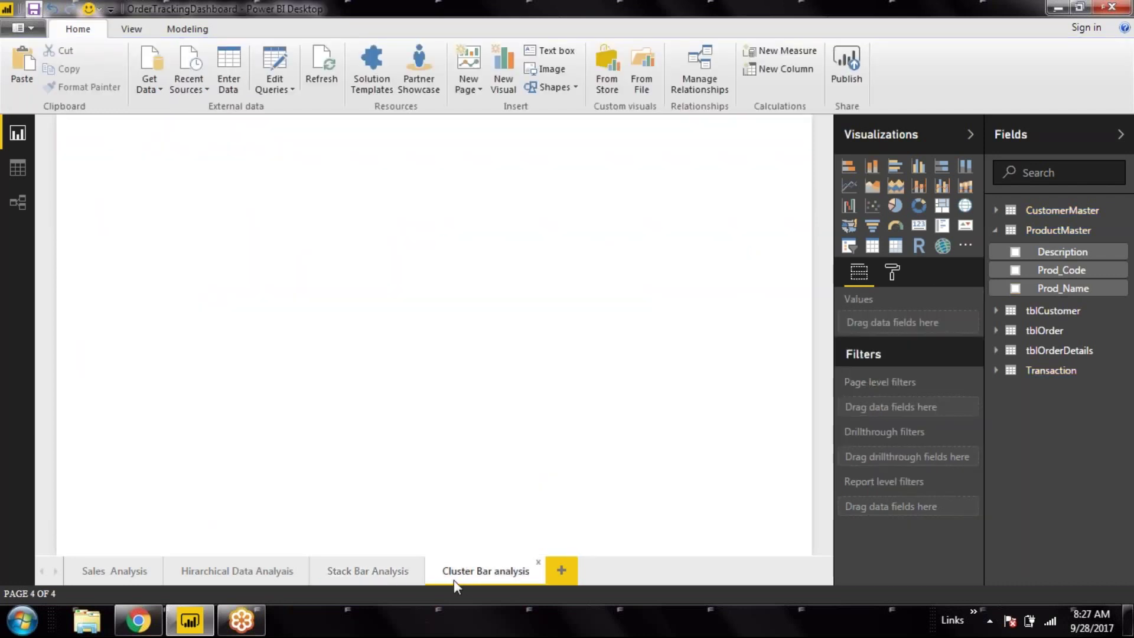
left_click(371, 576)
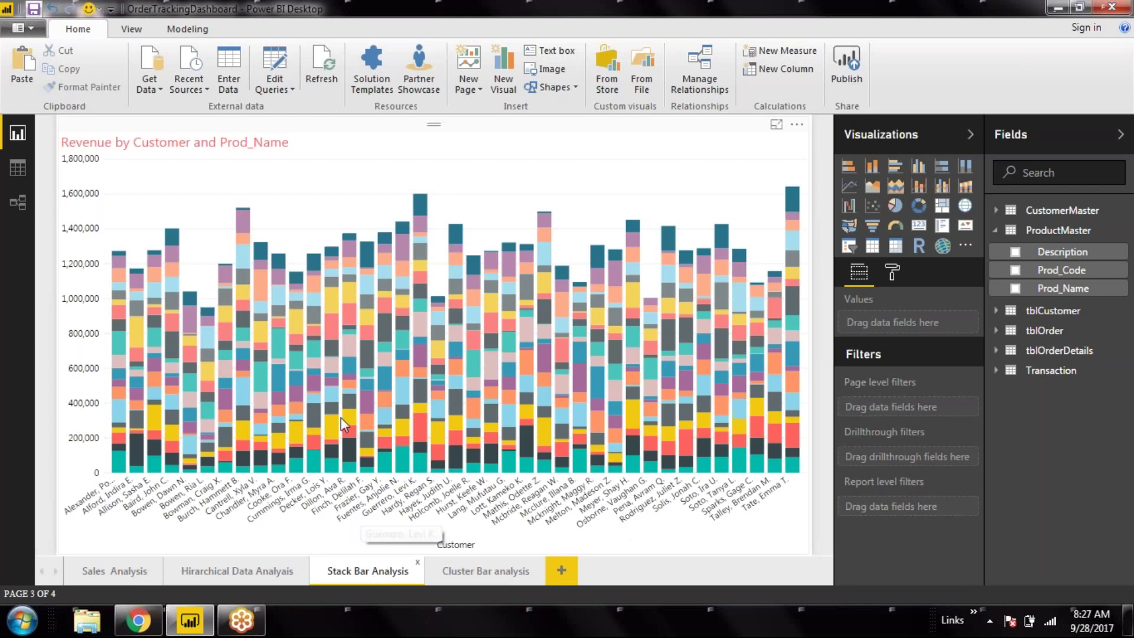
left_click(490, 579)
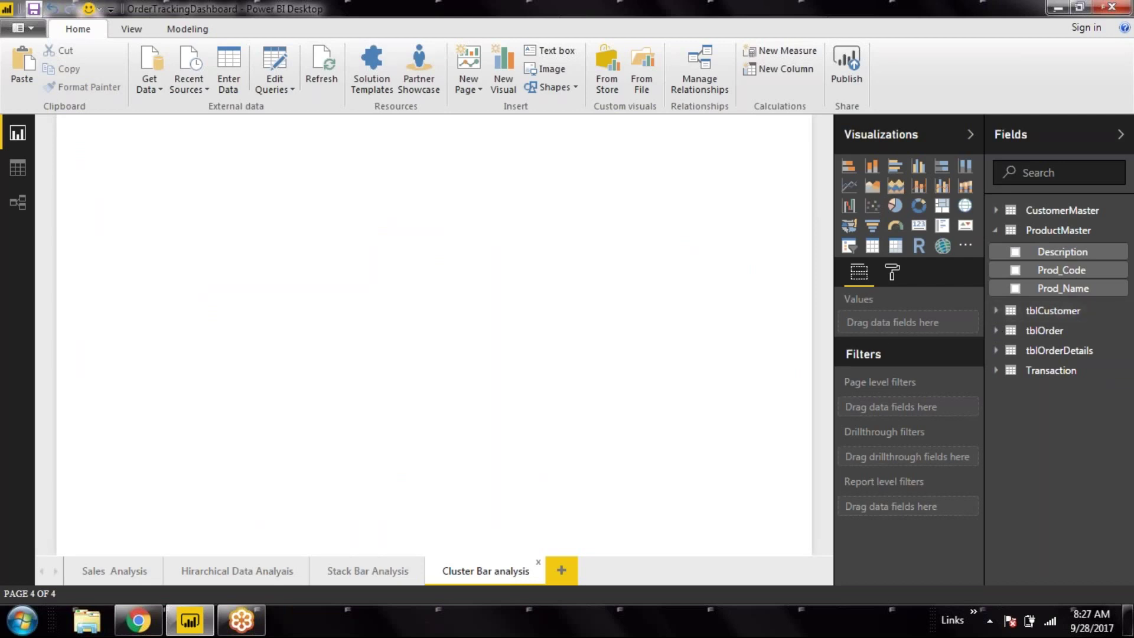
Collapse ProductMaster, expand CustomerMaster, and insert an empty clustered column chart.
left_click(996, 233)
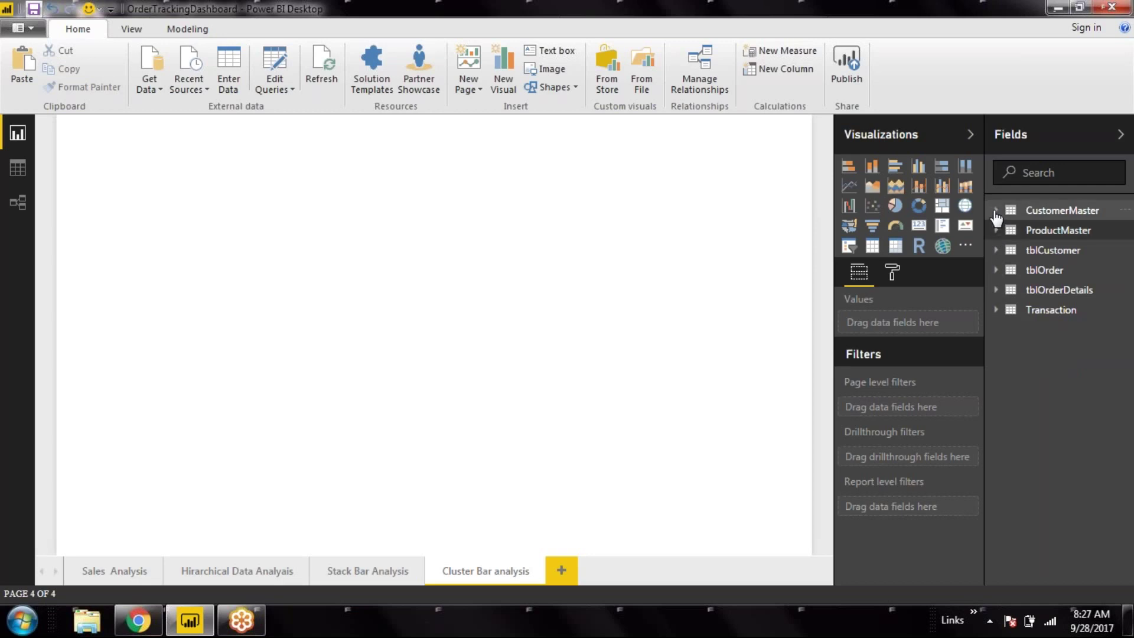
left_click(995, 213)
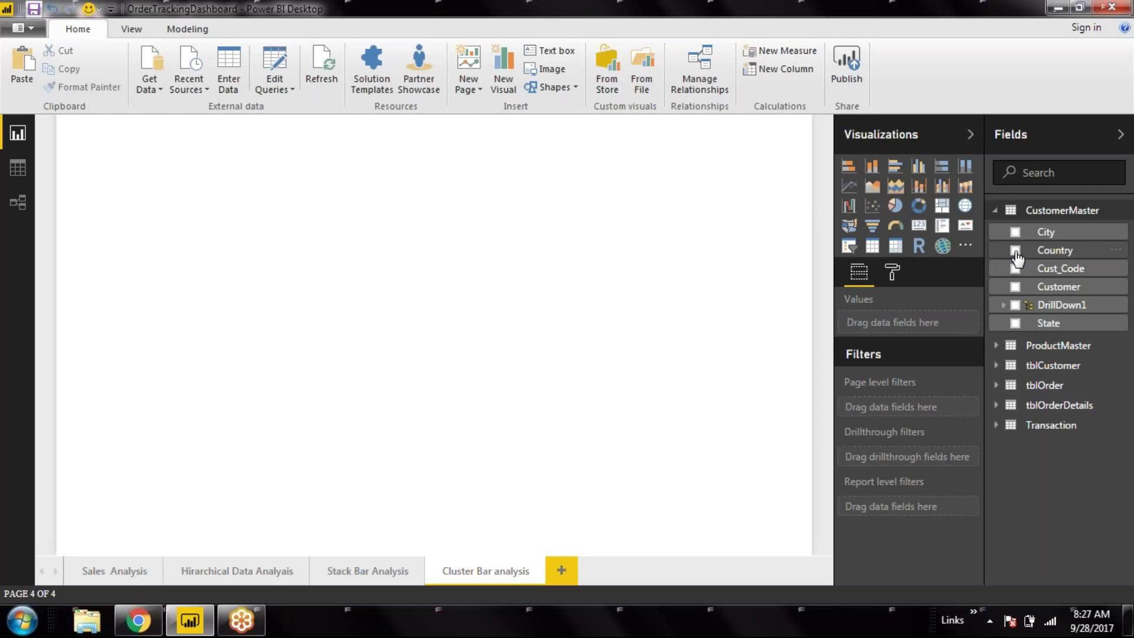
left_click(919, 167)
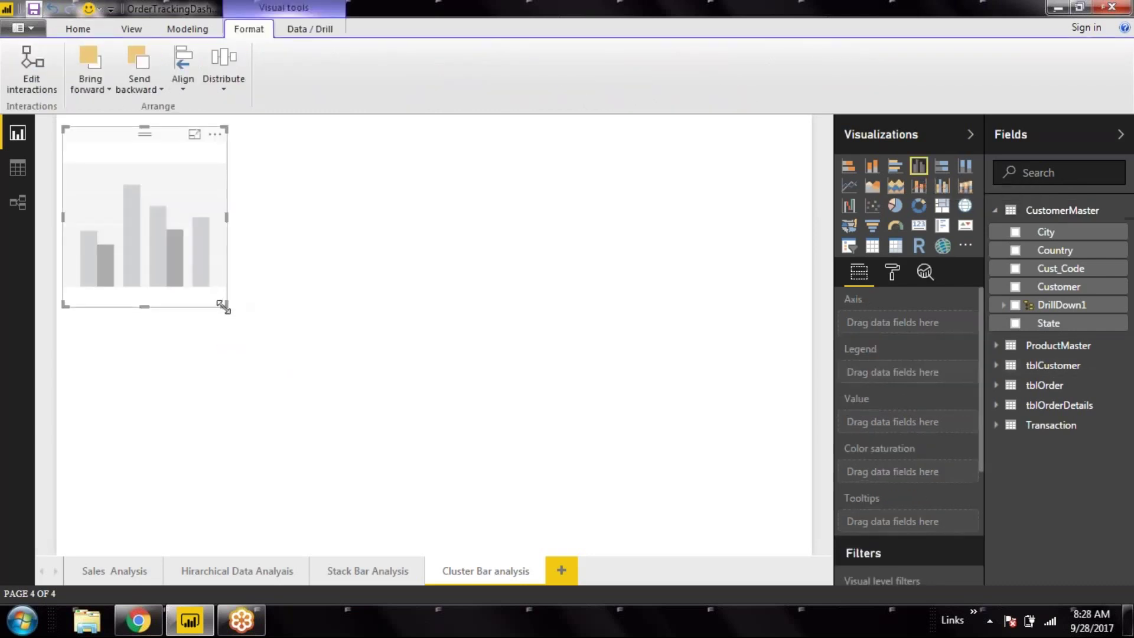
Stretch the chart across the page width and raise its top edge.
left_click_drag(223, 305, 847, 384)
left_click(825, 385)
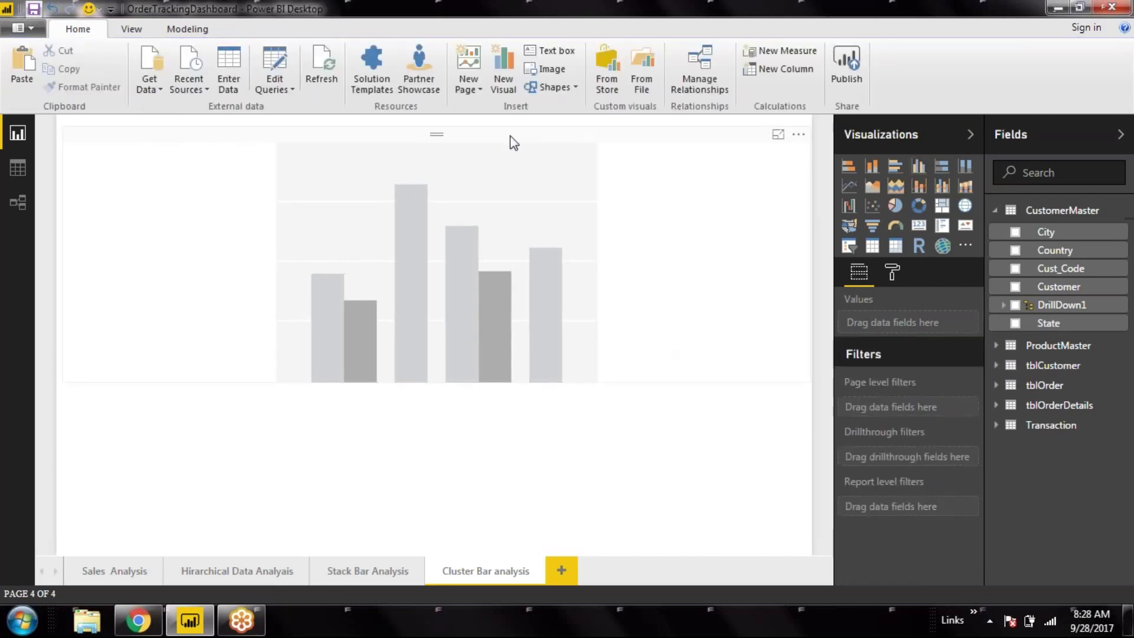
left_click(478, 135)
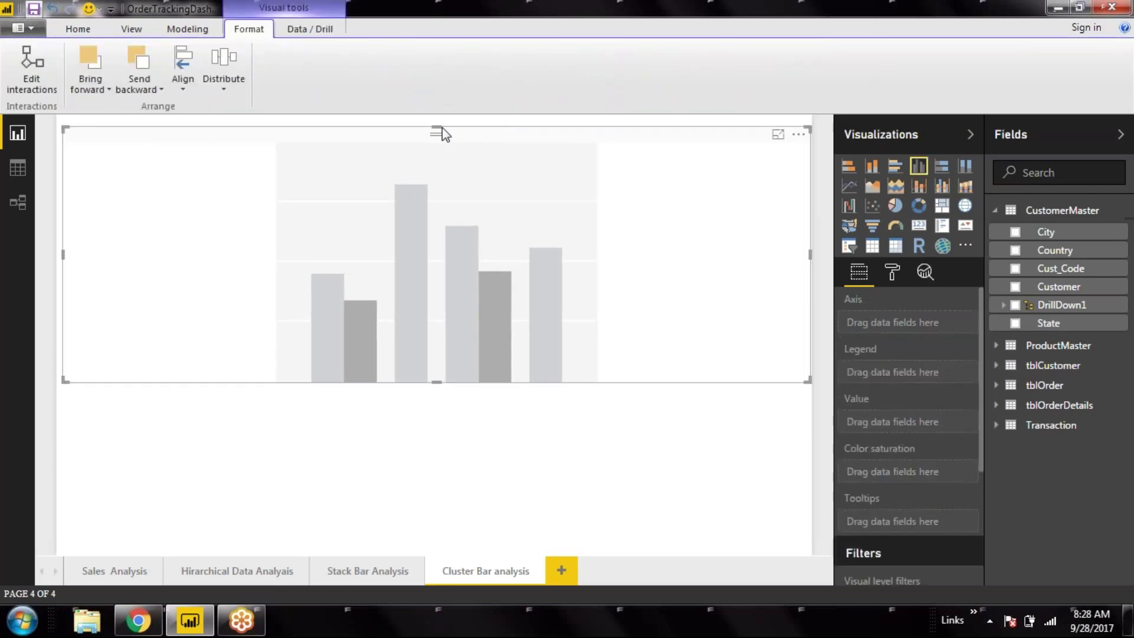
left_click_drag(438, 129, 435, 115)
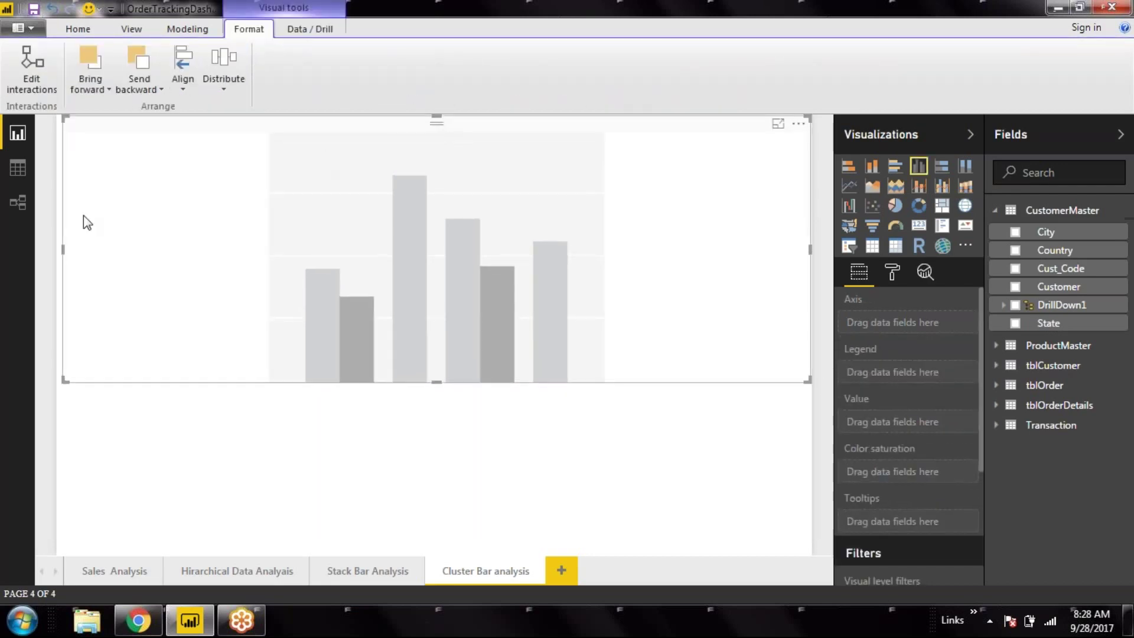
left_click(56, 248)
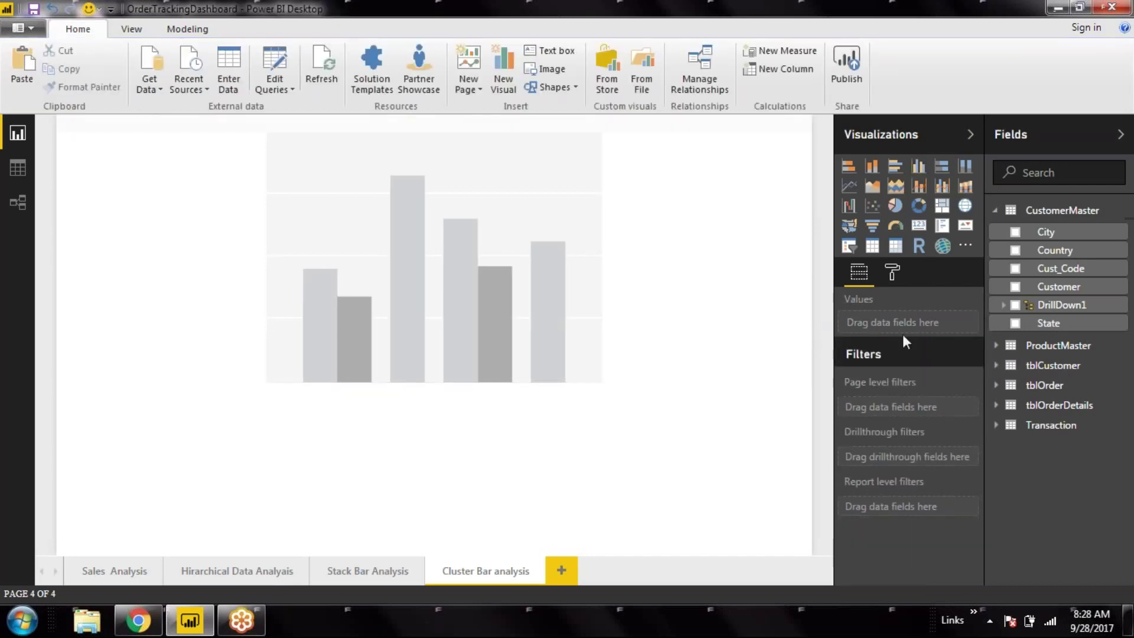
left_click(723, 335)
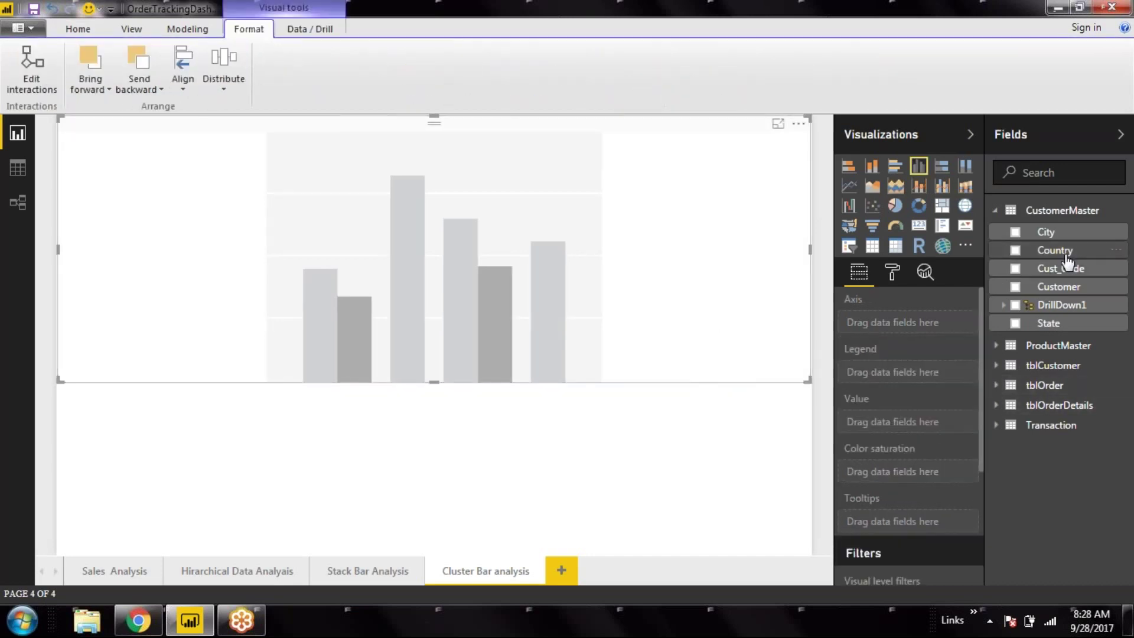
Plot Transaction COGS split by Prod_Name, then remove the trial Country axis field.
left_click(1015, 250)
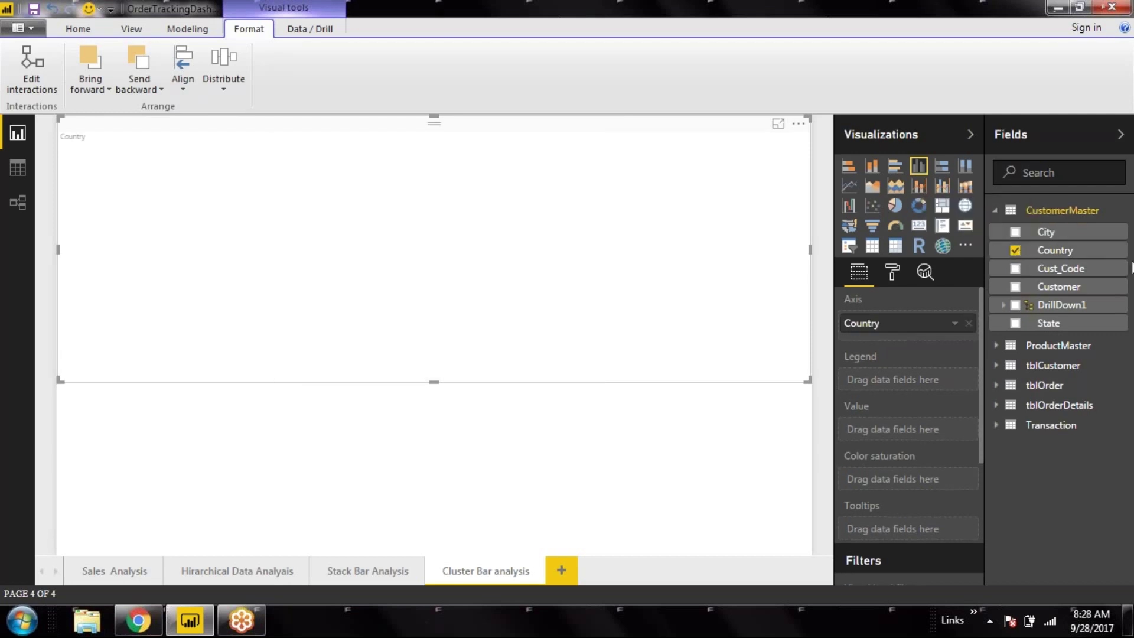
left_click(1004, 427)
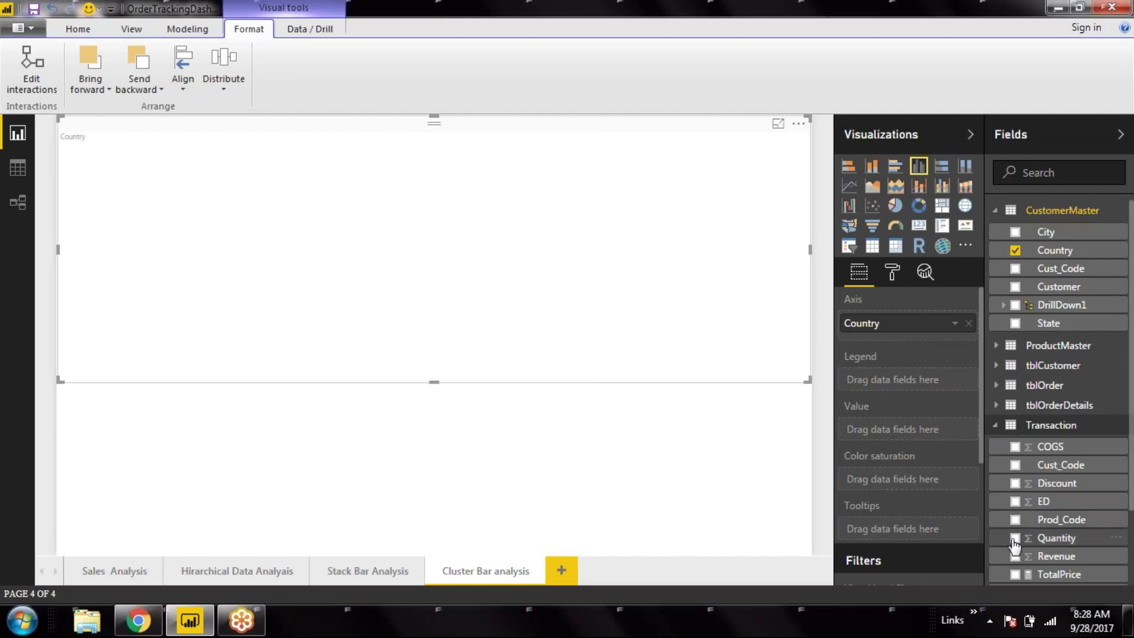
left_click(1015, 447)
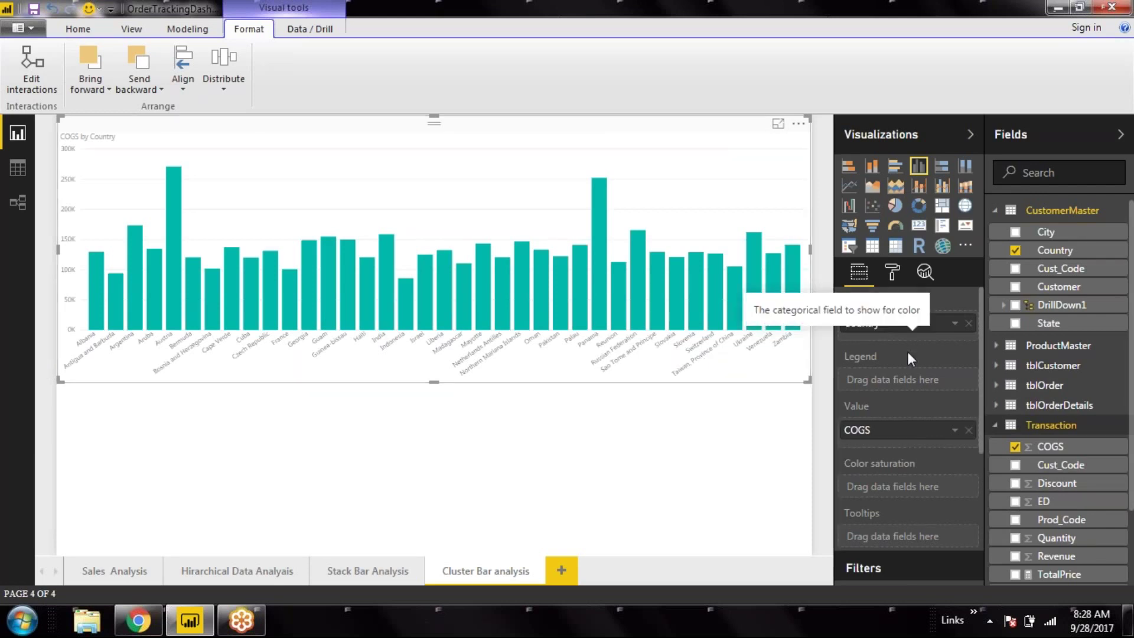
left_click(996, 425)
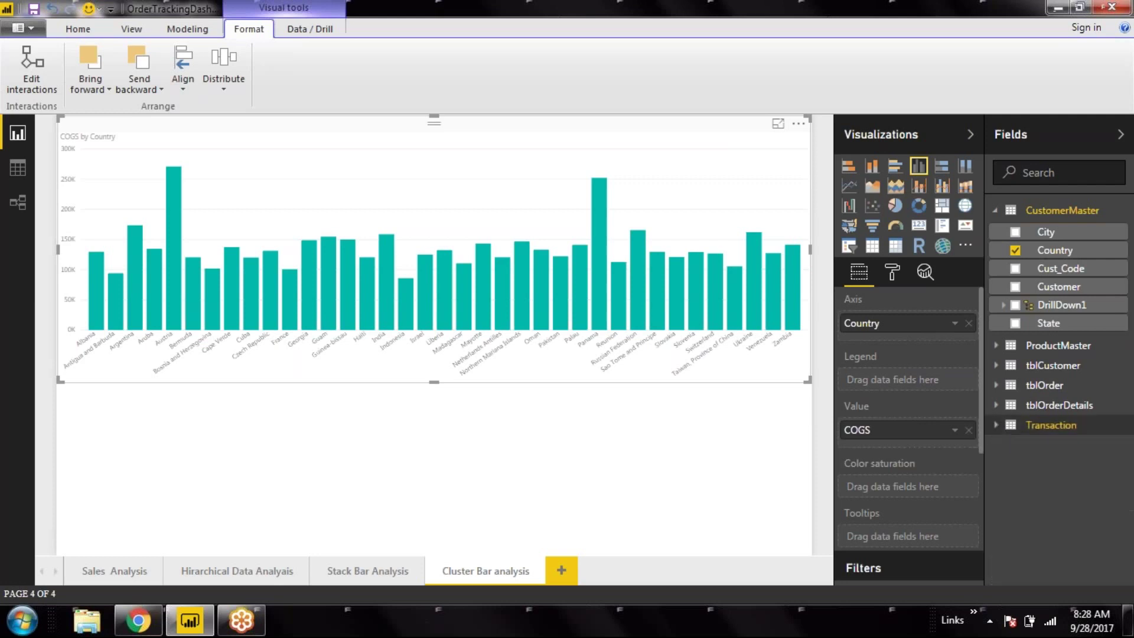
left_click(997, 349)
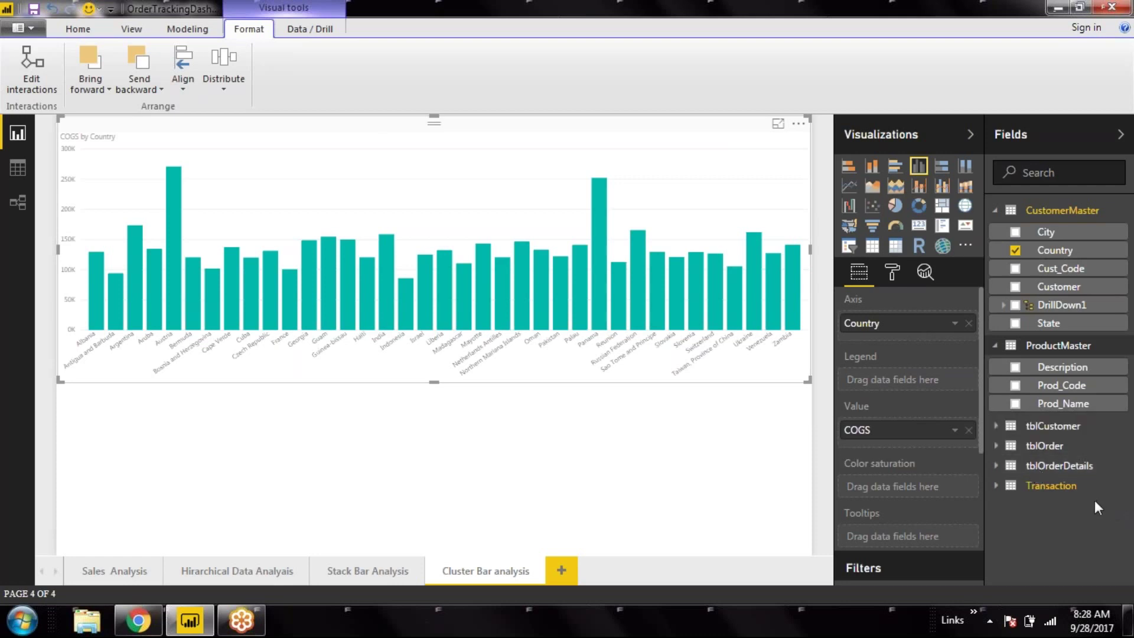
left_click(1016, 404)
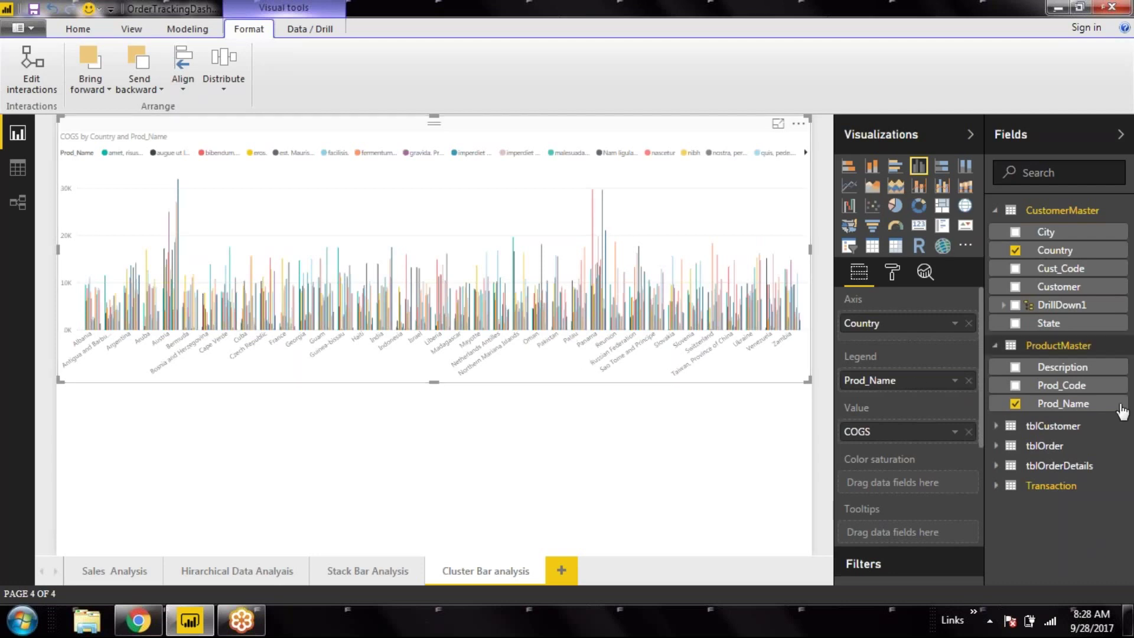
left_click(1016, 252)
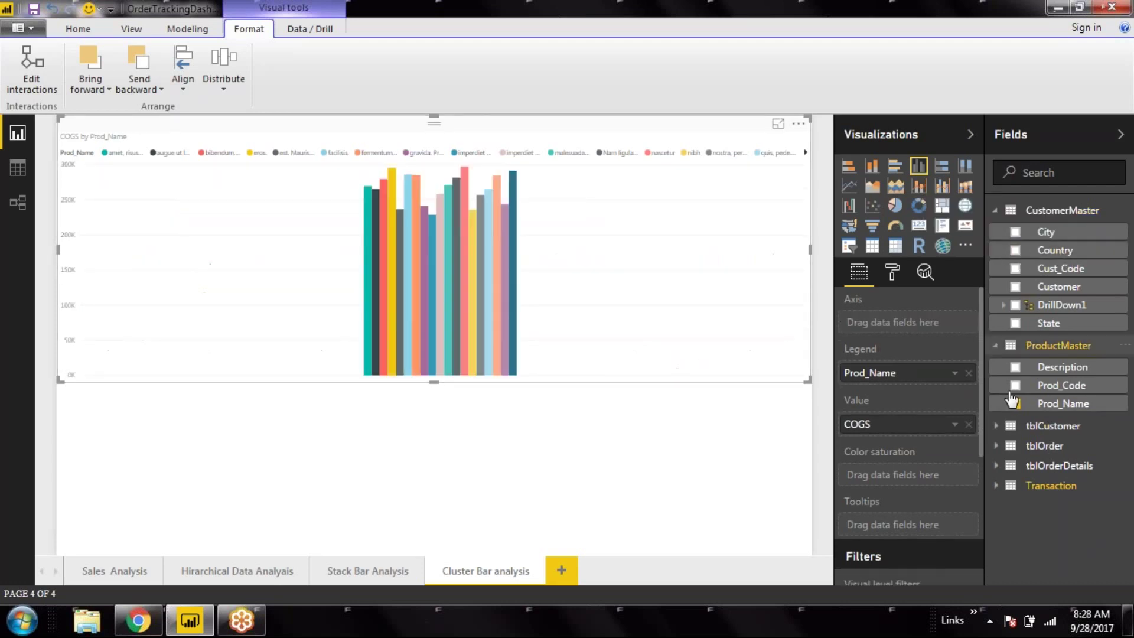
Drop Prod_Name and settle on TransQuarter as the axis for COGS after trying TransMonth.
left_click(996, 487)
scroll(1106, 534, "down", 5)
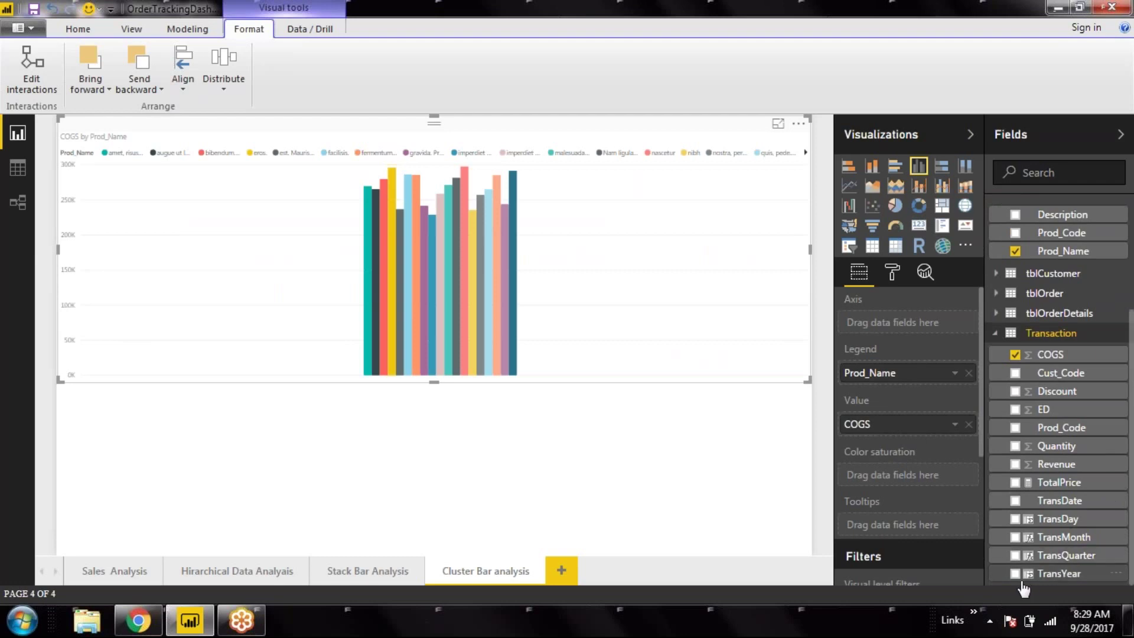
left_click(1014, 539)
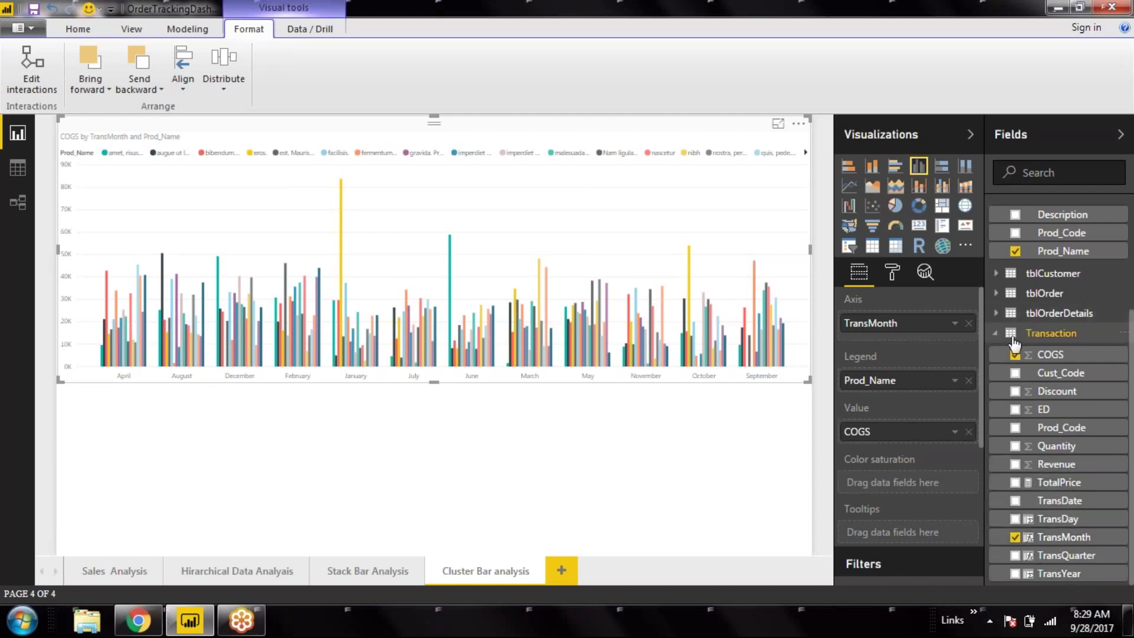
left_click(1015, 251)
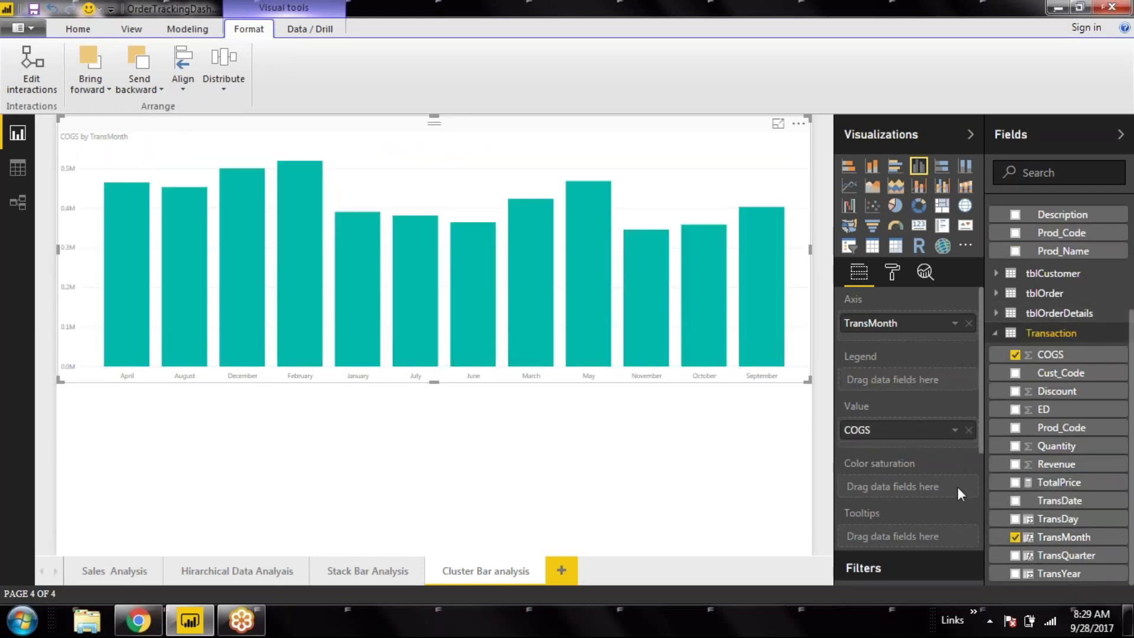
left_click(1015, 538)
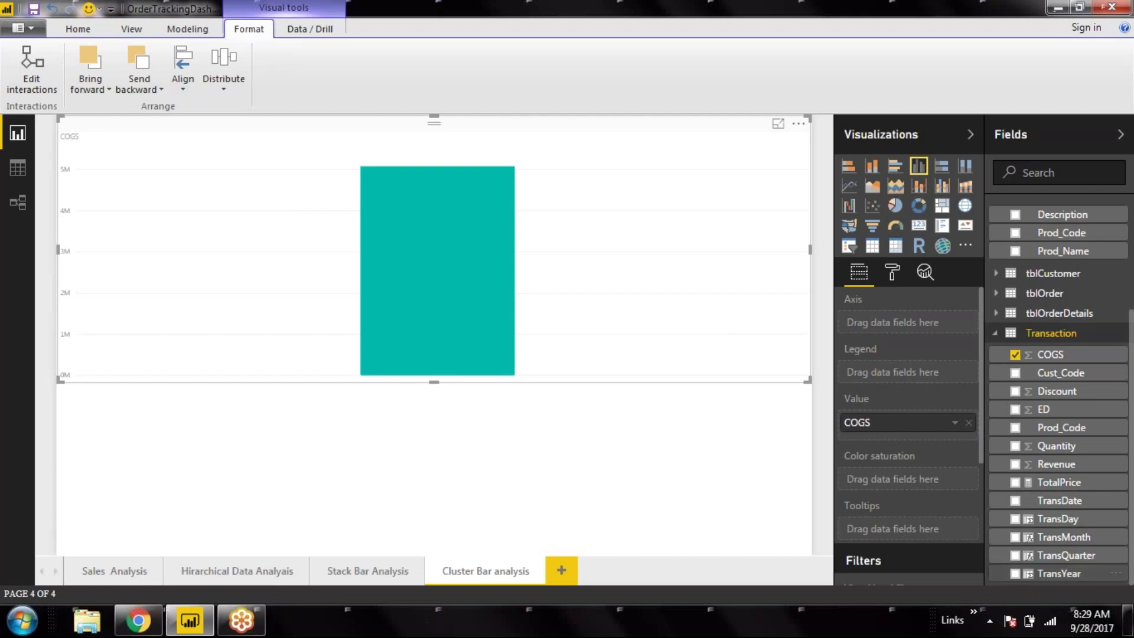
left_click(1014, 555)
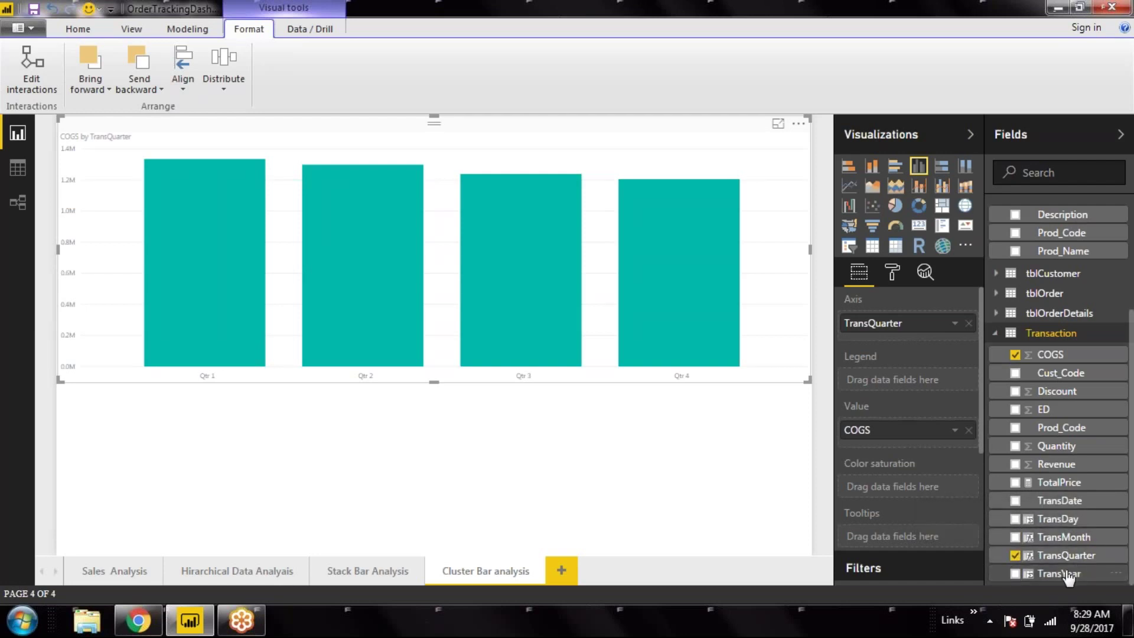
left_click(1015, 537)
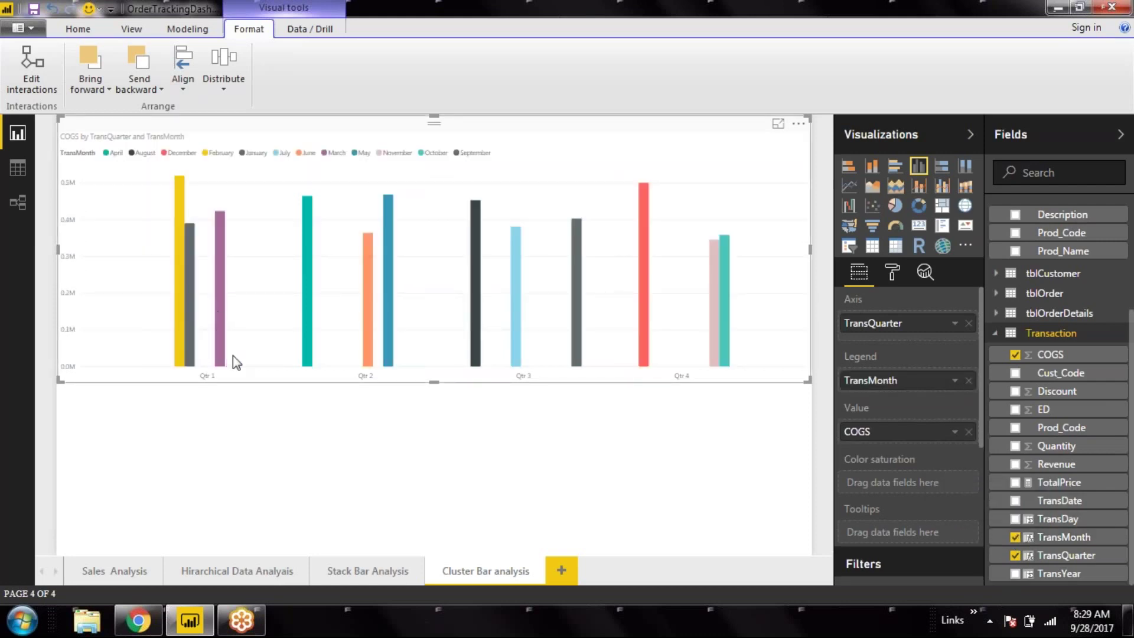
left_click(1015, 537)
left_click(1015, 555)
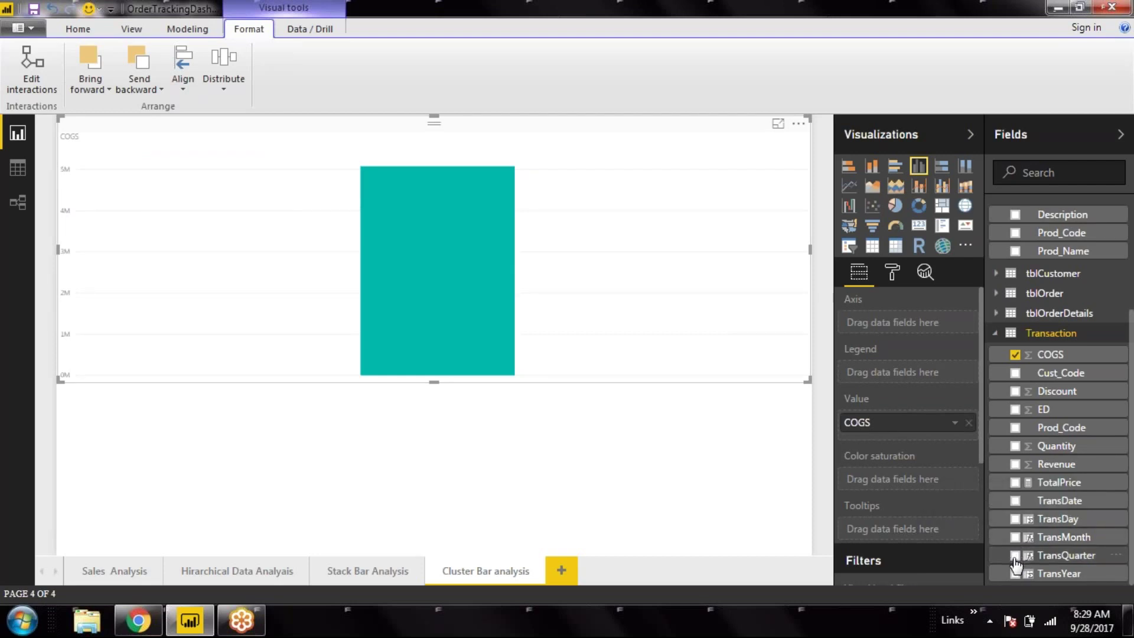
left_click(1014, 555)
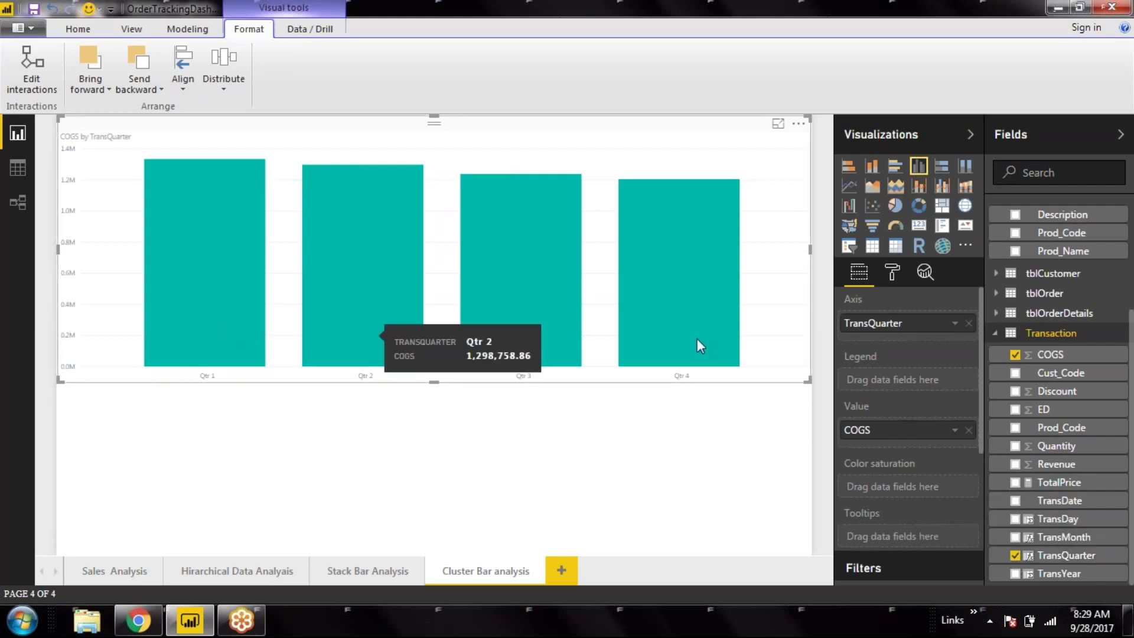
Add Prod_Name as the legend and drag the chart's bottom edge down to enlarge it.
left_click(1015, 253)
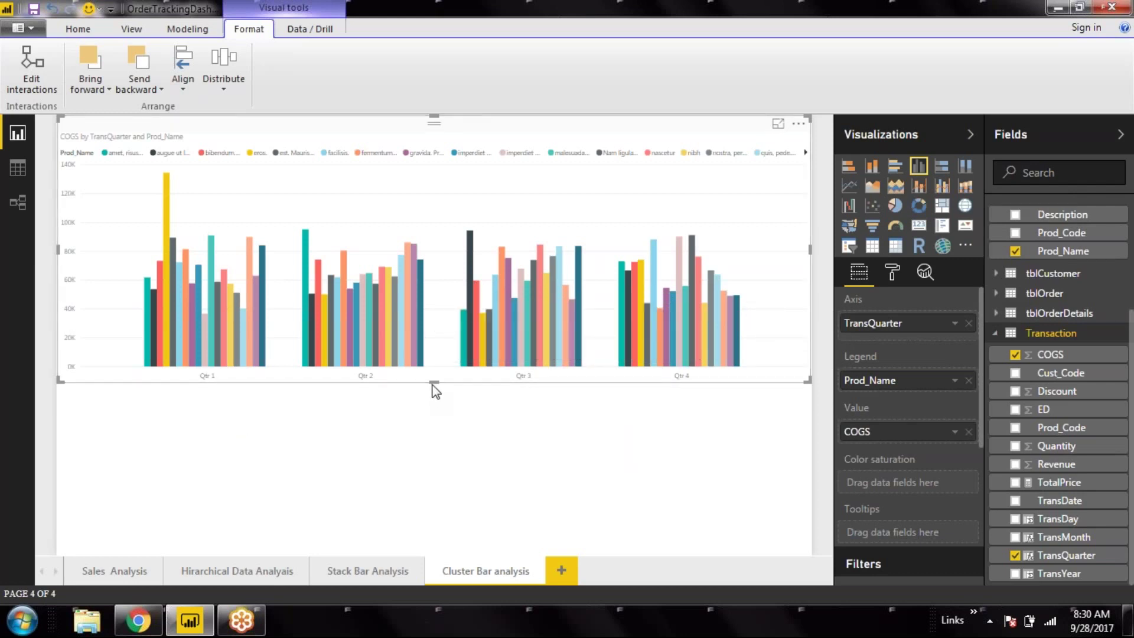
left_click_drag(433, 385, 440, 556)
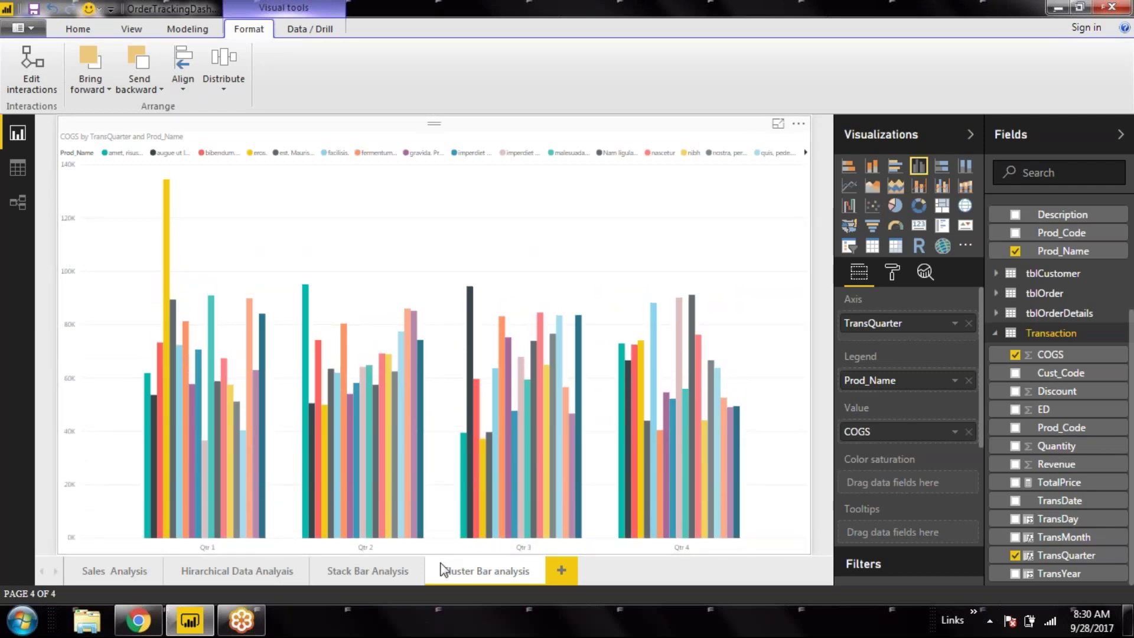
mouse_move(727, 394)
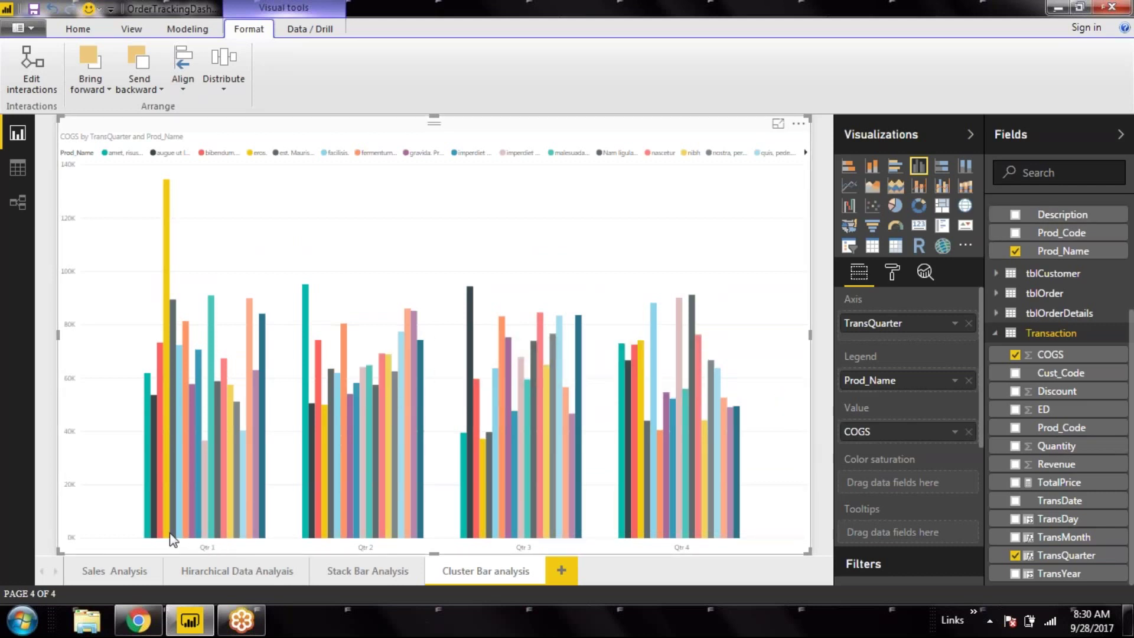
mouse_move(146, 532)
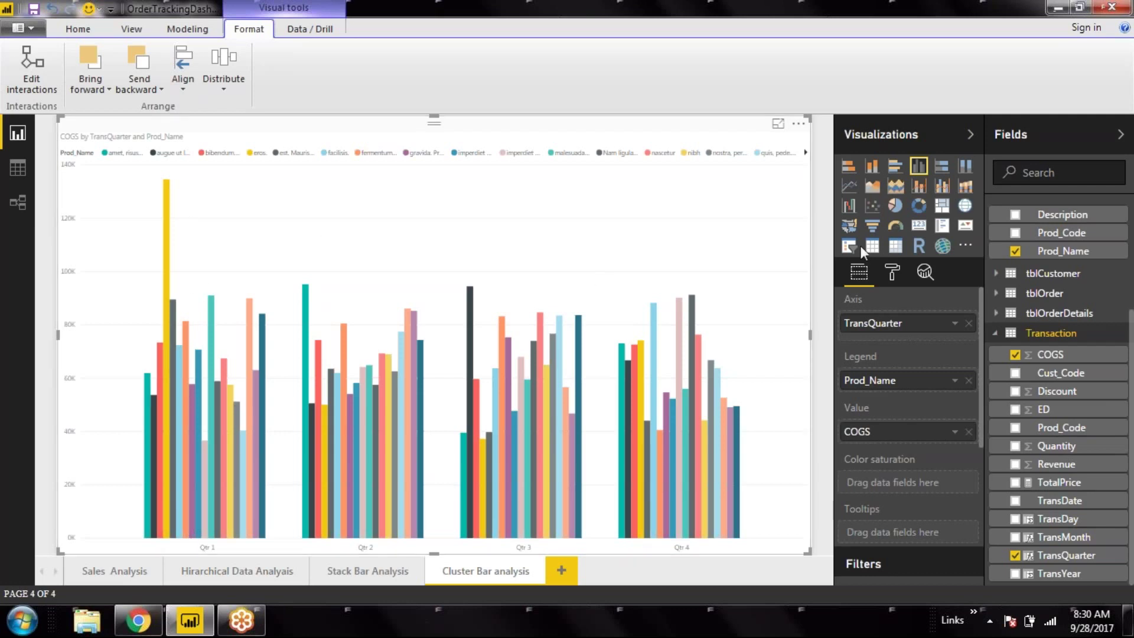
Try the COGS chart as stacked columns, then restore it to clustered columns.
left_click(871, 166)
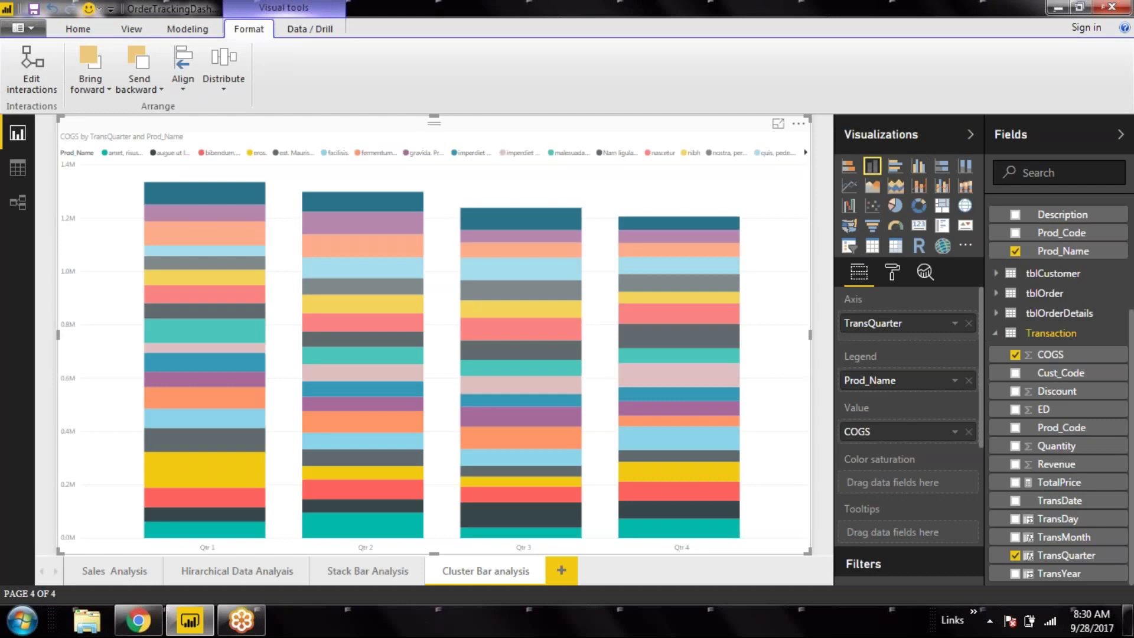
left_click(344, 578)
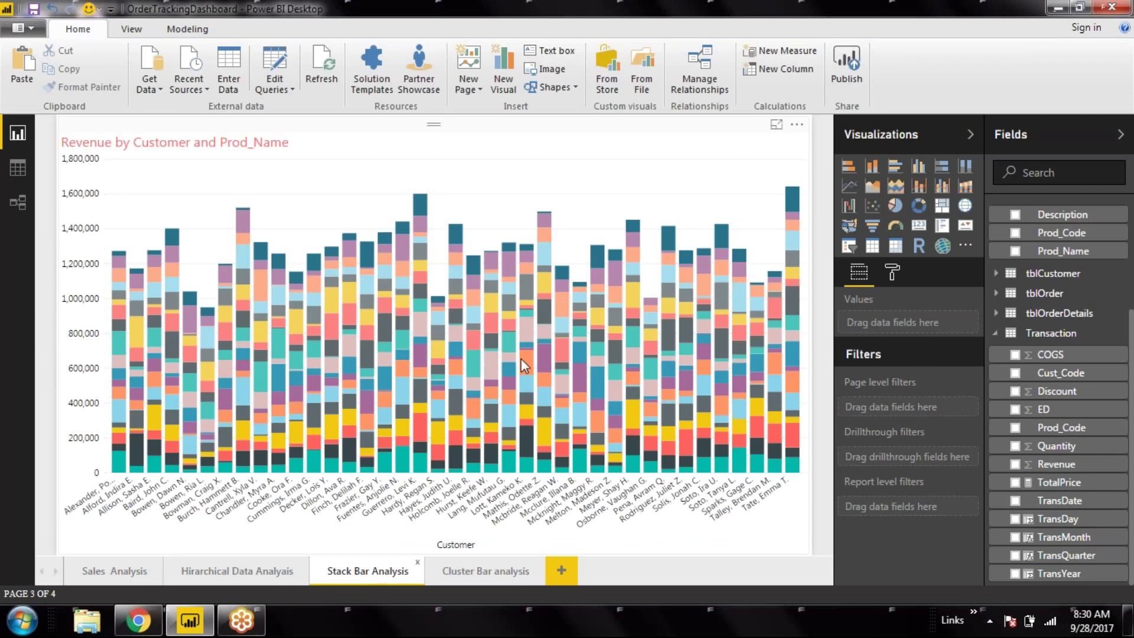
left_click(483, 568)
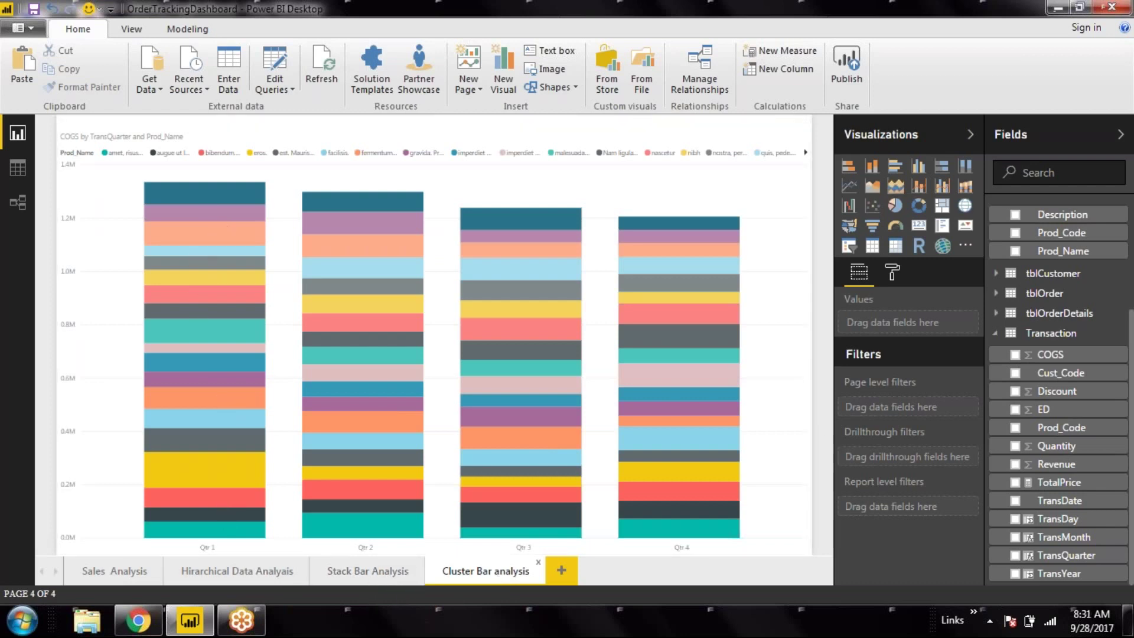
left_click(378, 572)
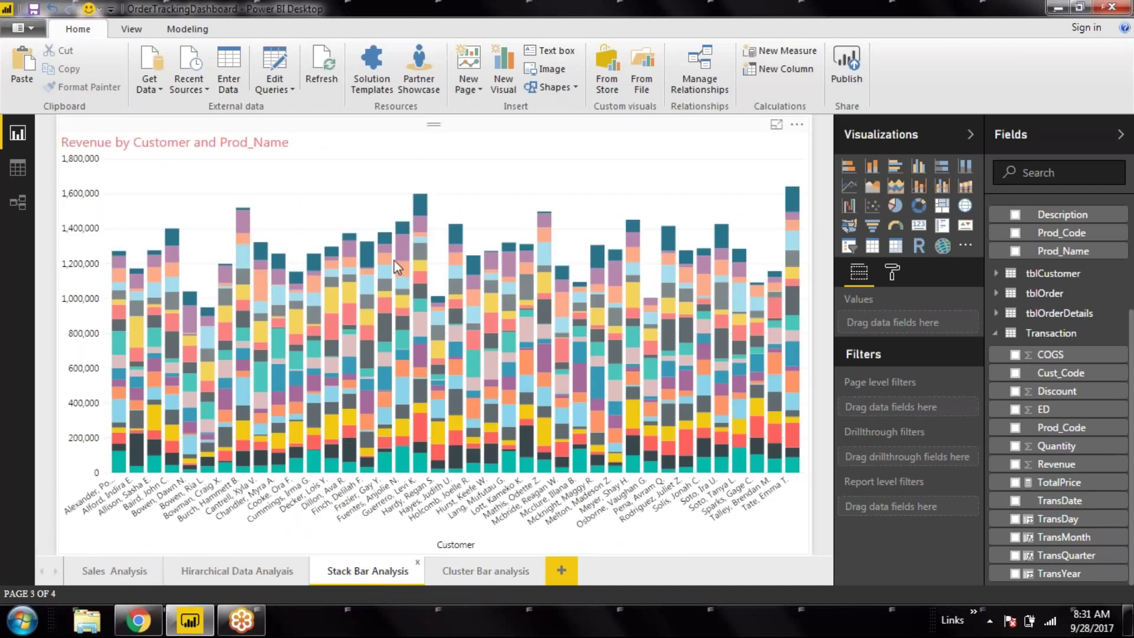
left_click(470, 572)
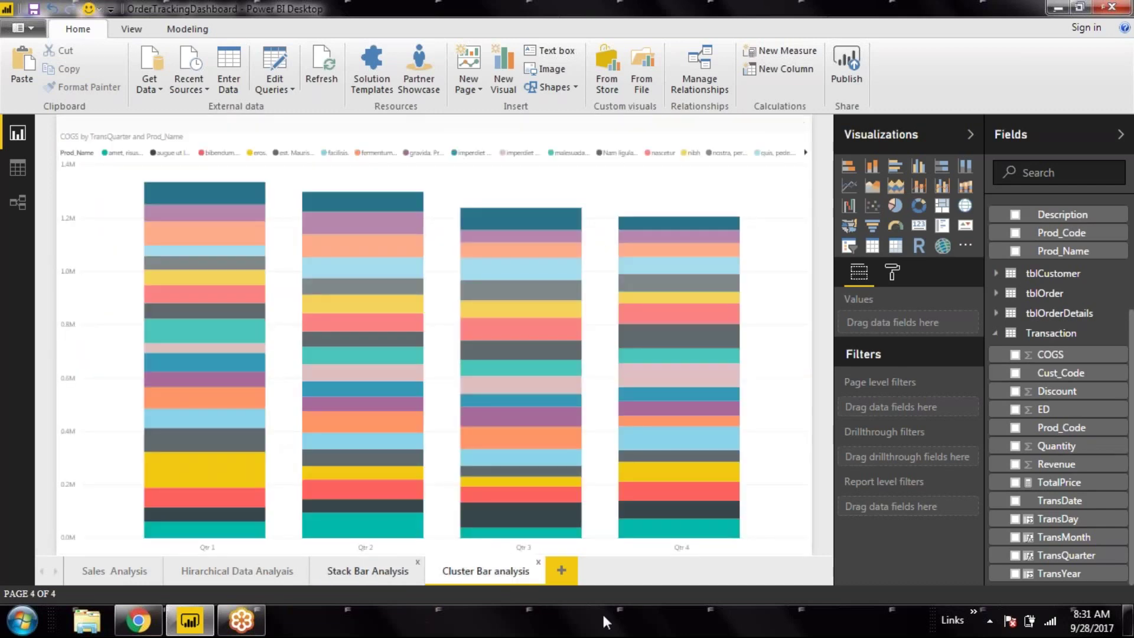
left_click(918, 166)
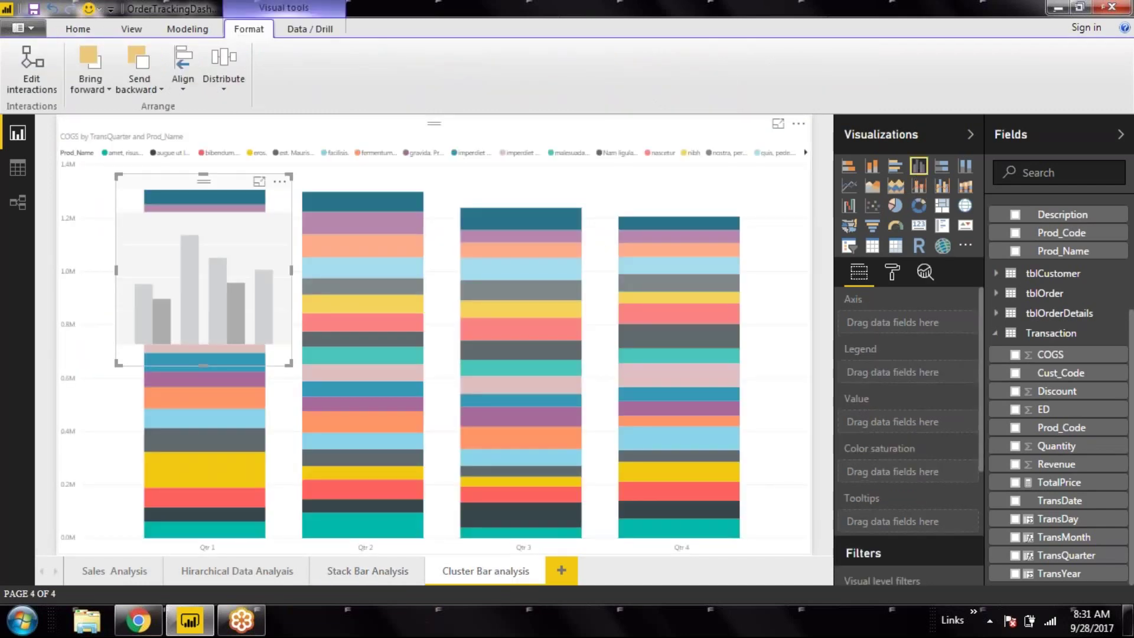
key("Delete")
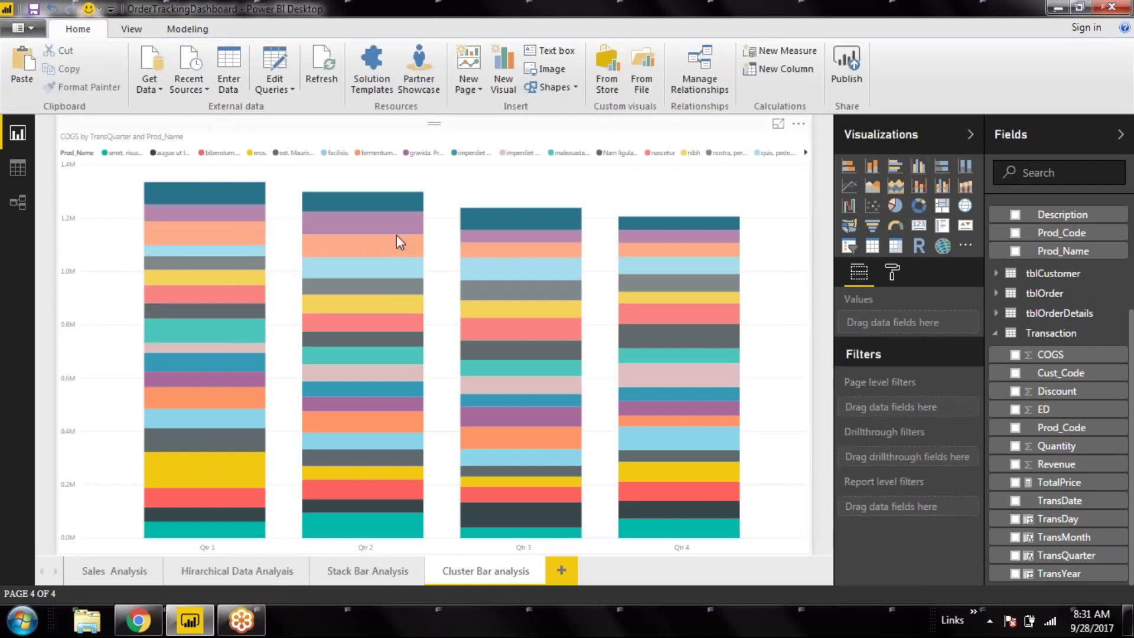
left_click(631, 341)
left_click(918, 166)
Turn the chart's product legend off in the Format pane.
mouse_move(716, 462)
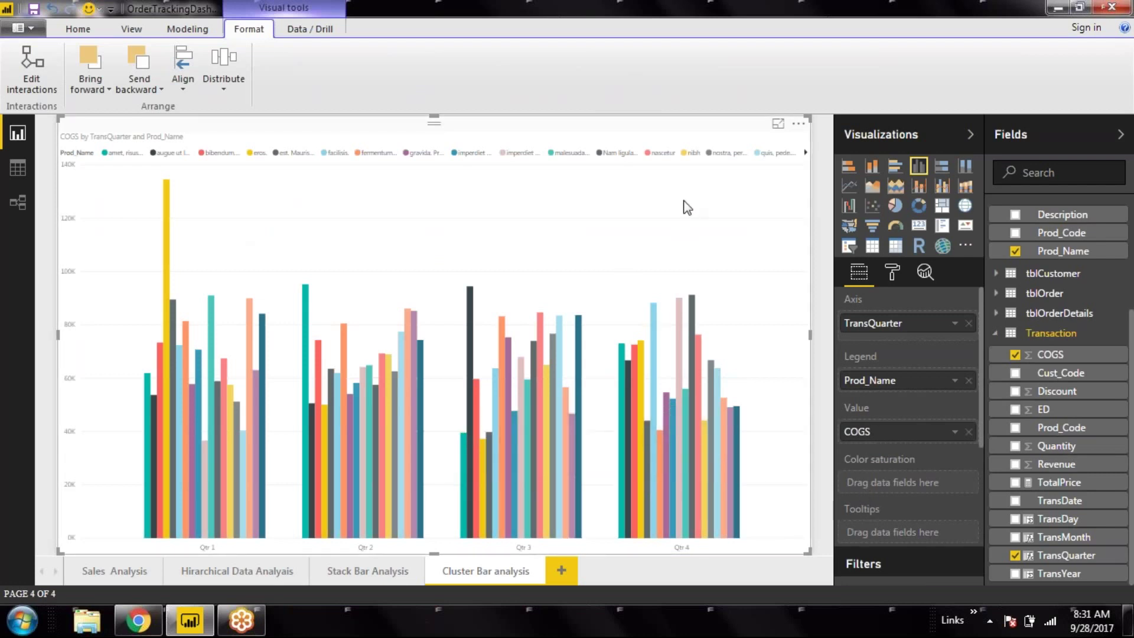
left_click(891, 273)
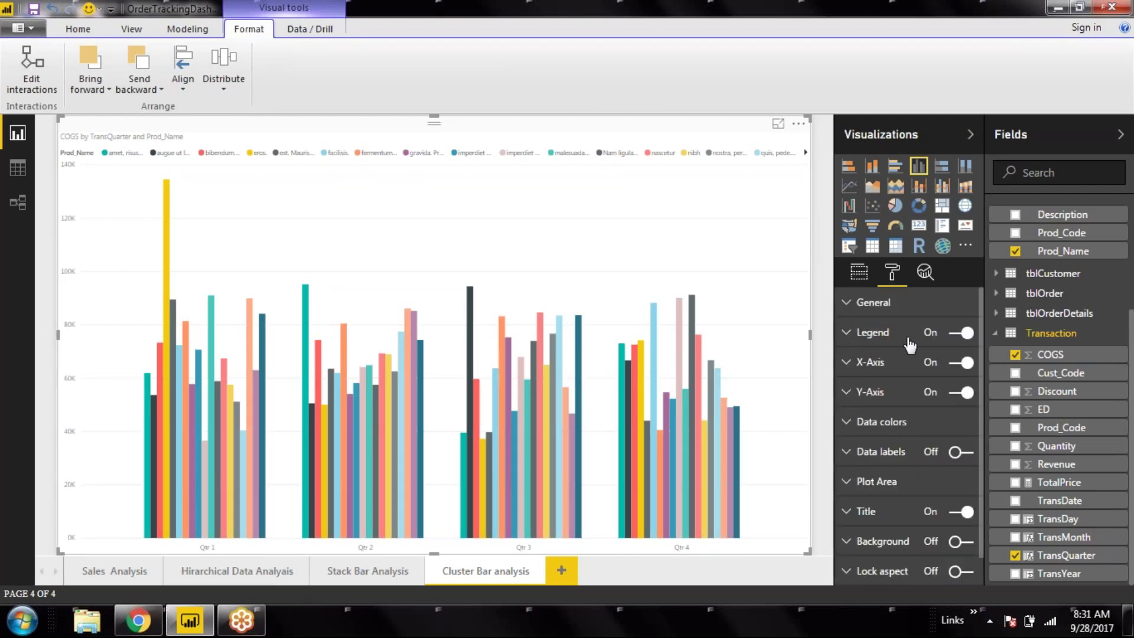
left_click(961, 333)
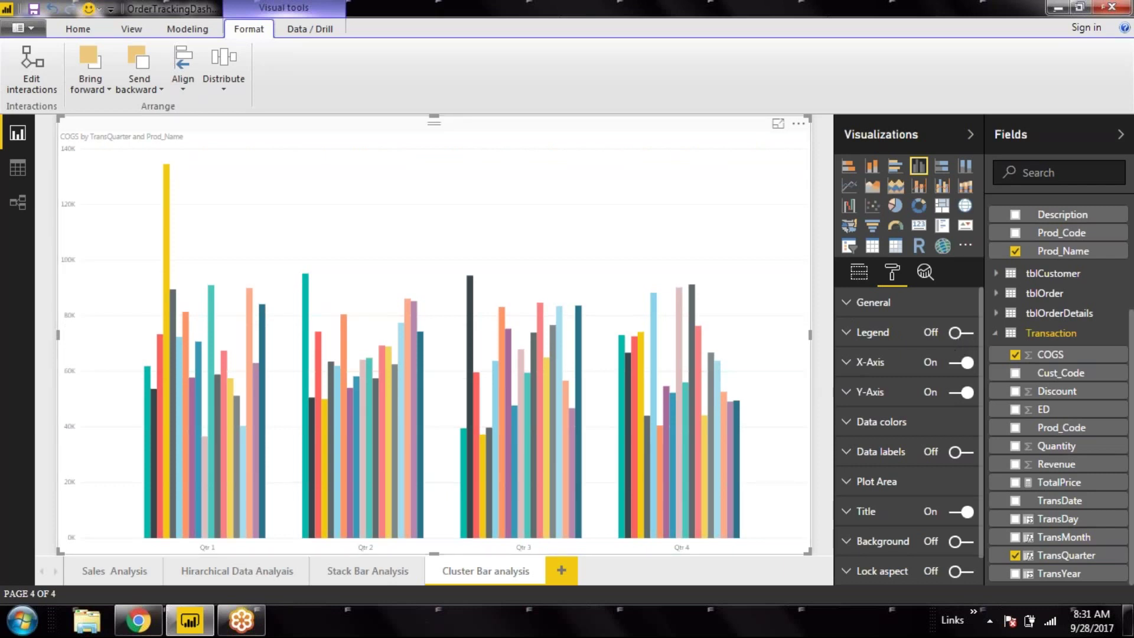
Make the X-axis labels black with text size 15.
left_click(849, 364)
left_click(951, 391)
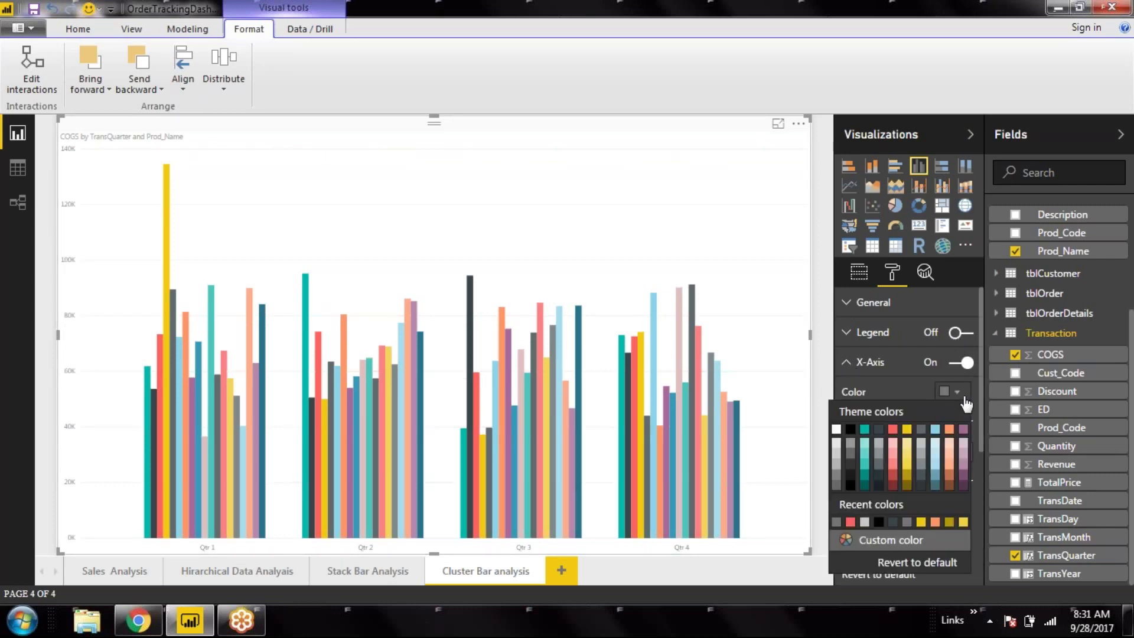
left_click(849, 429)
left_click(897, 421)
key("BackSpace")
type("5")
key("Return")
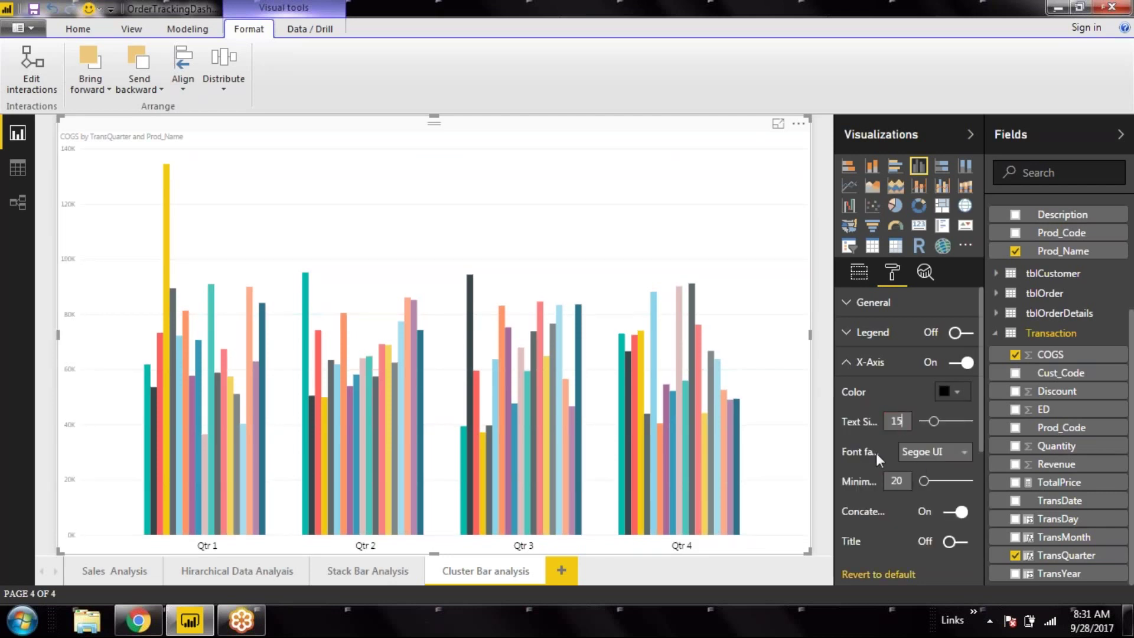
left_click(848, 363)
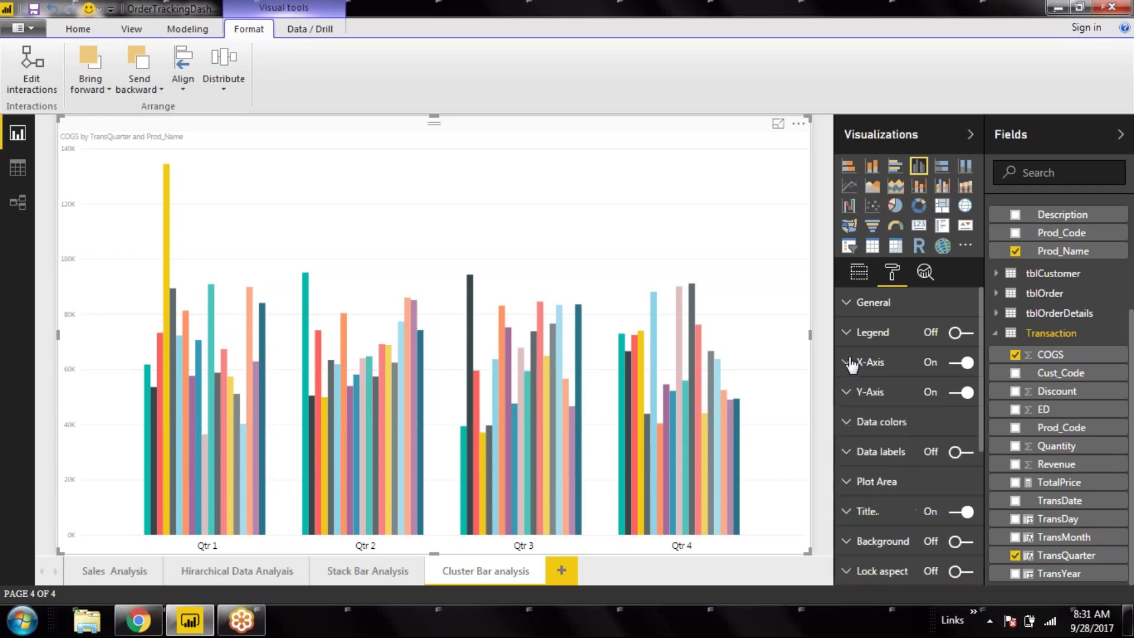
Give the Y-axis labels text size 15 and a black colour.
left_click(849, 401)
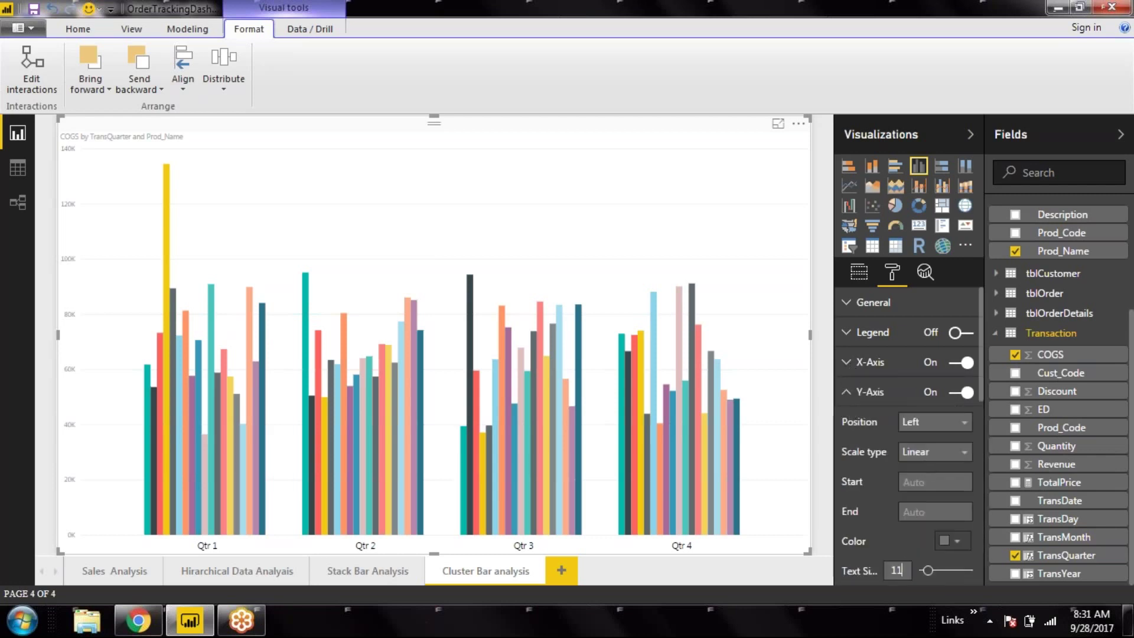
type("15")
key("Return")
left_click(952, 541)
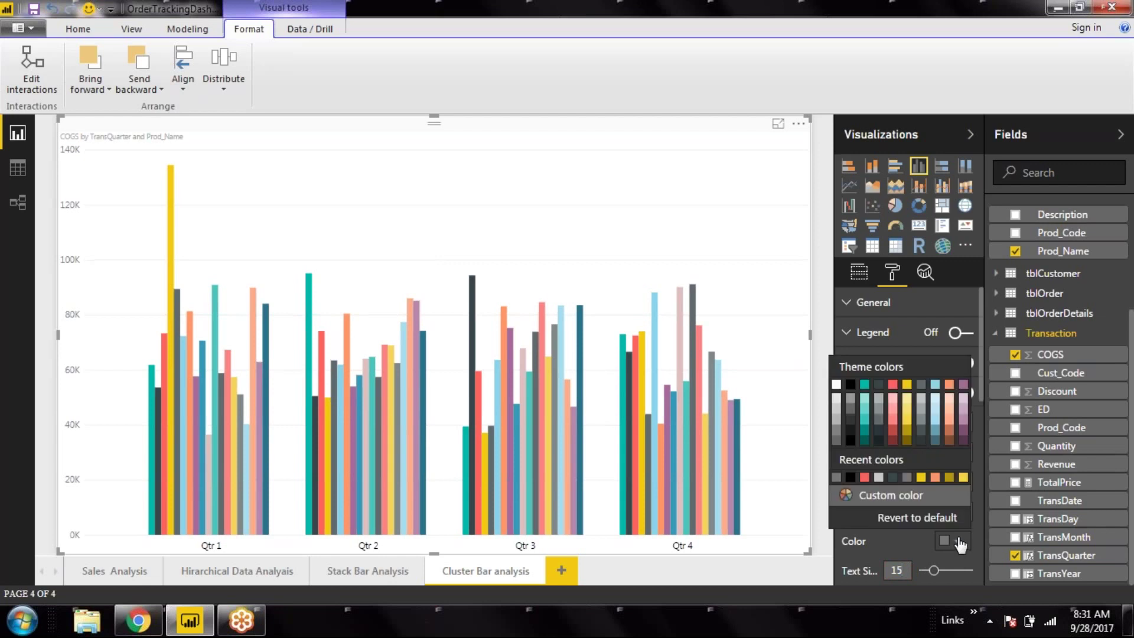
left_click(853, 395)
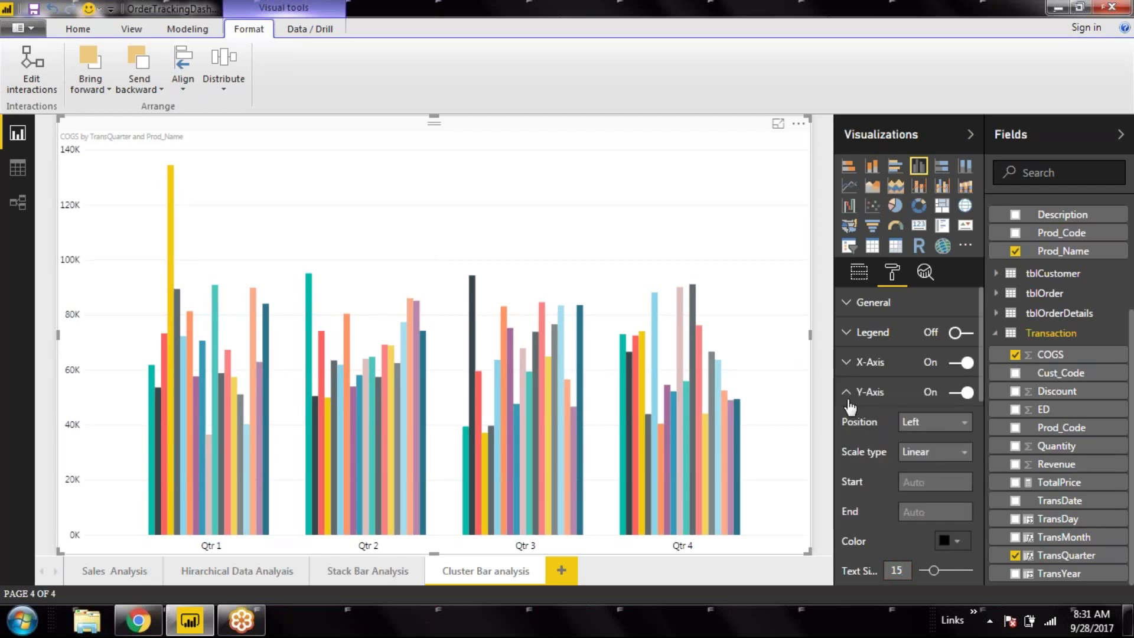
left_click(848, 404)
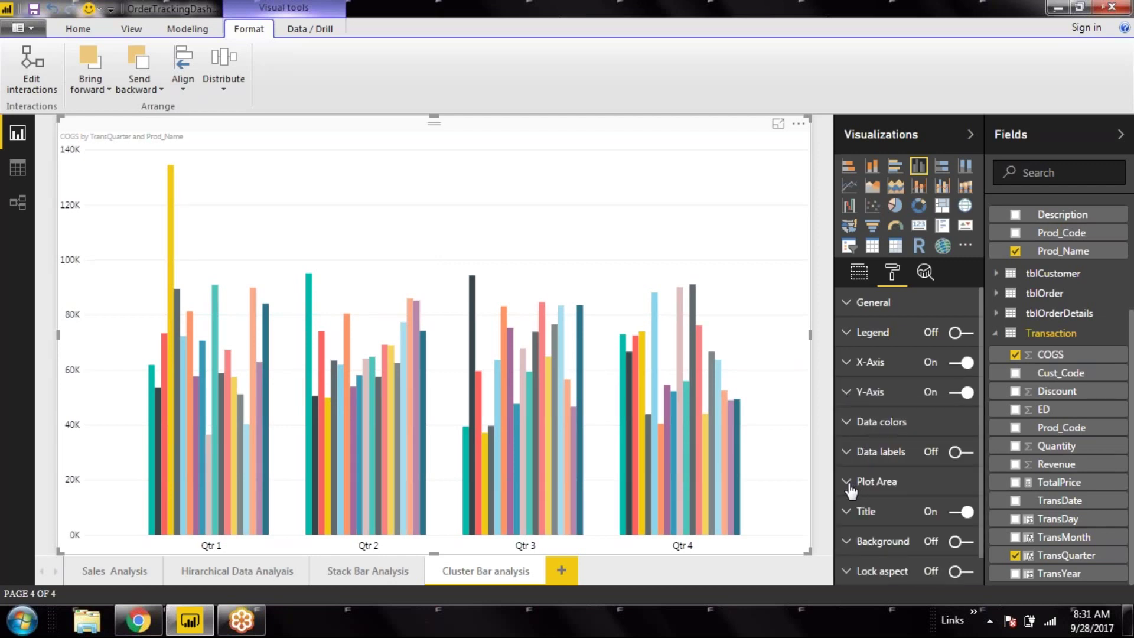
Set the chart title font colour to red and its text size to 15.
left_click(855, 518)
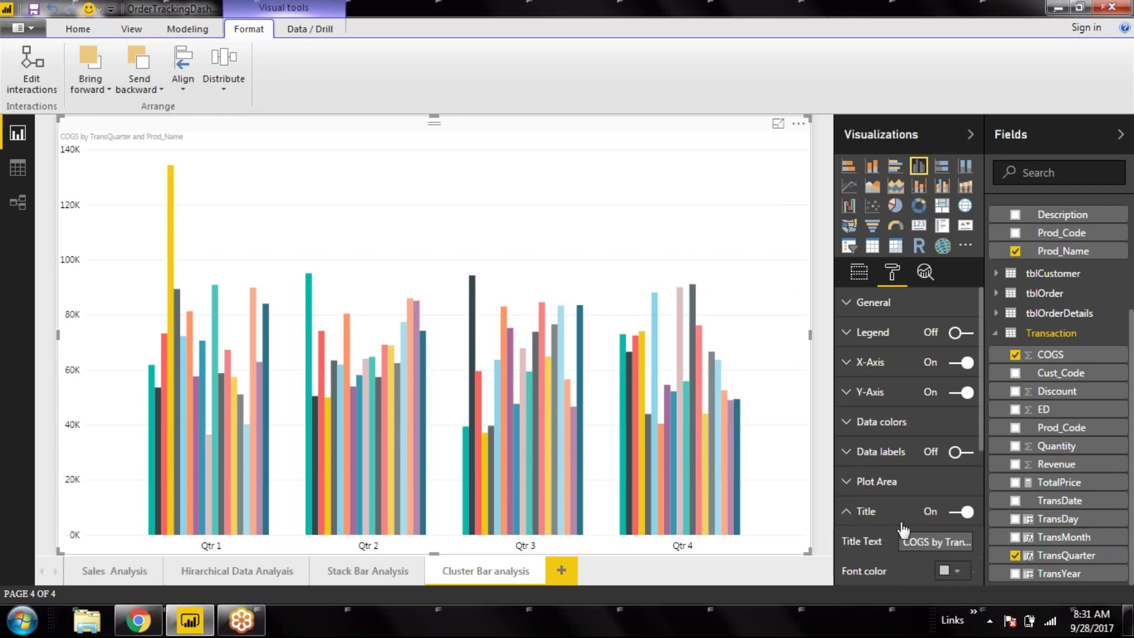
scroll(953, 526, "down", 3)
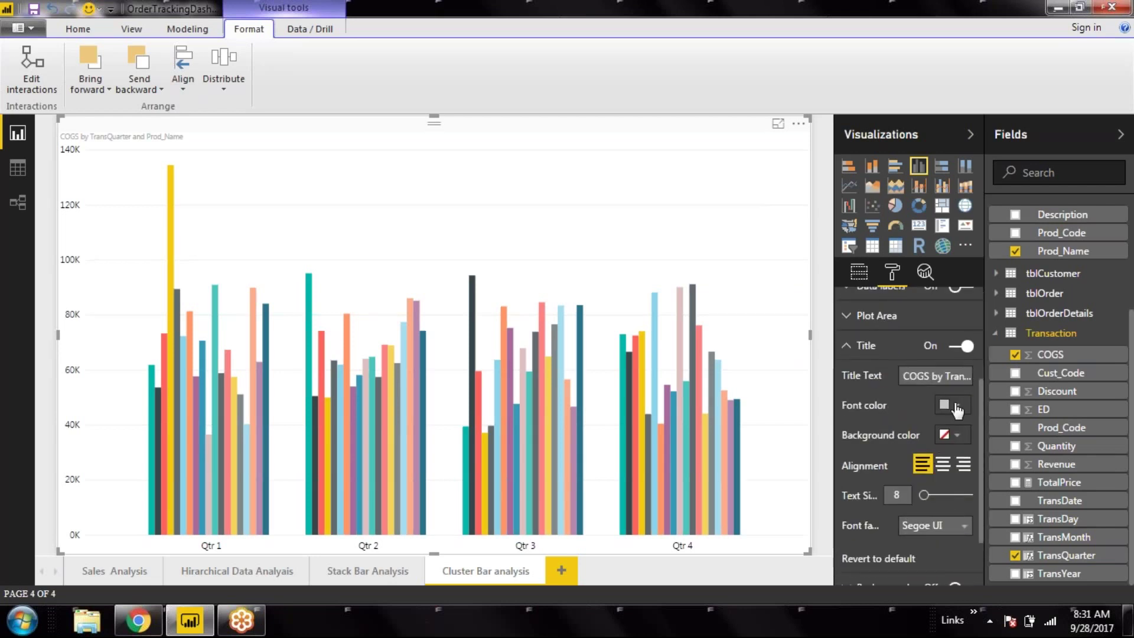
left_click(957, 409)
left_click(897, 254)
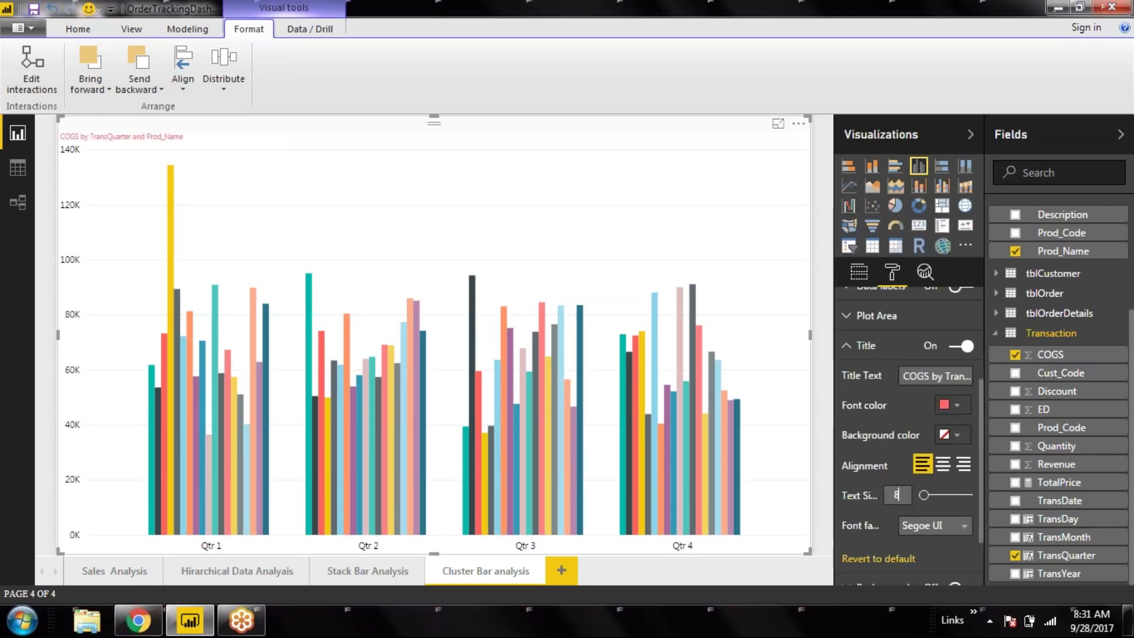
type("1")
type("5")
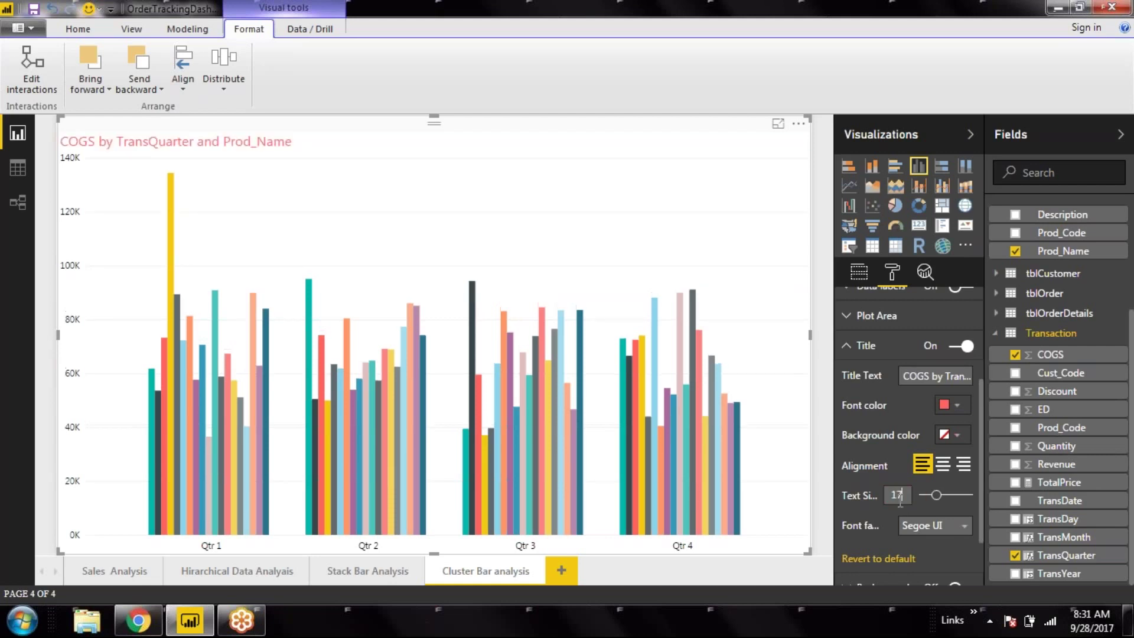
left_click(853, 347)
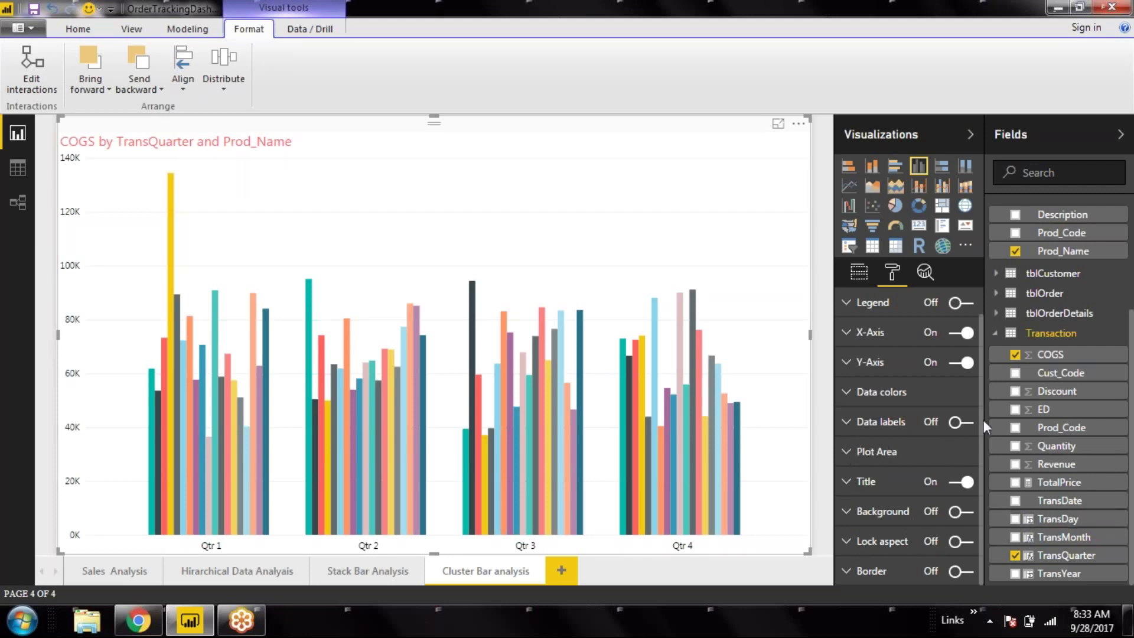
Turn on data labels and set the Y-axis display units to None.
left_click(962, 422)
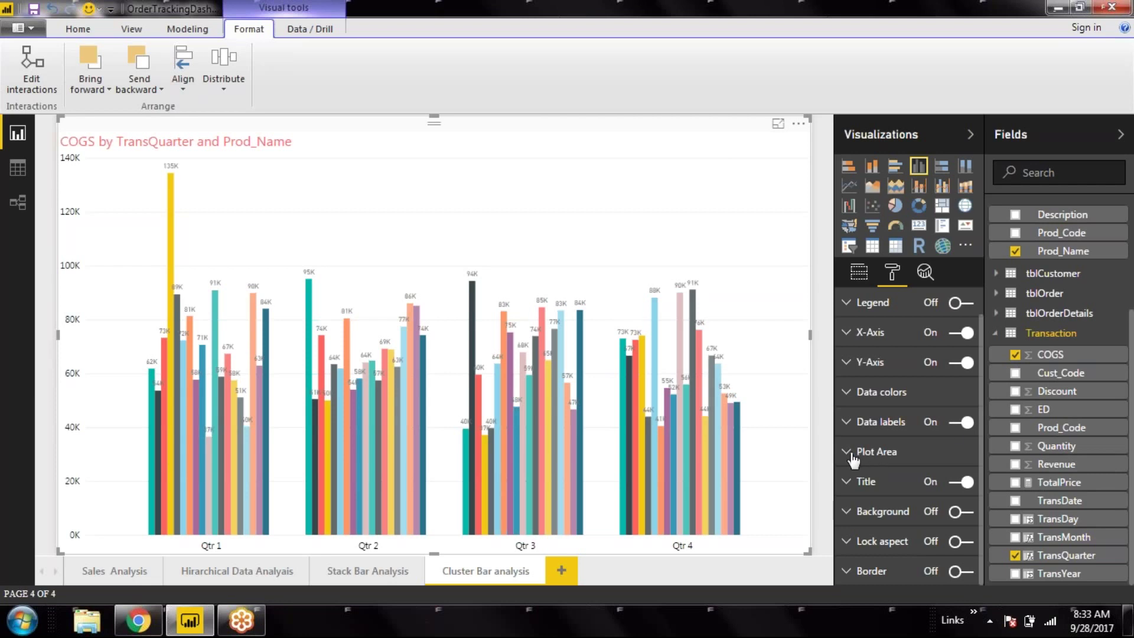
left_click(846, 362)
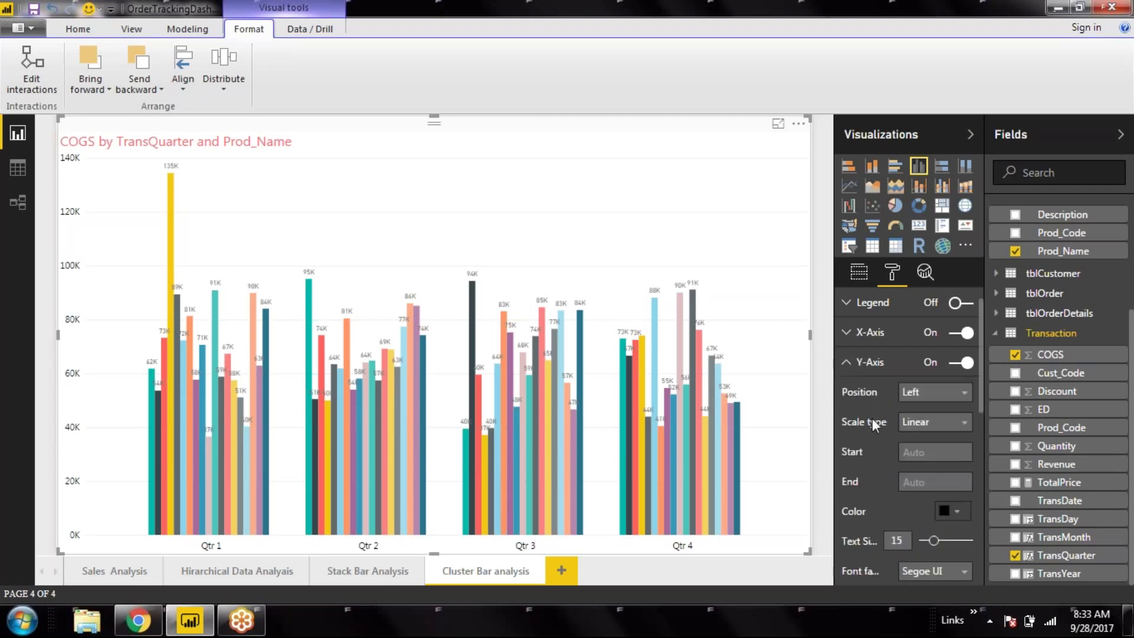
scroll(944, 513, "down", 3)
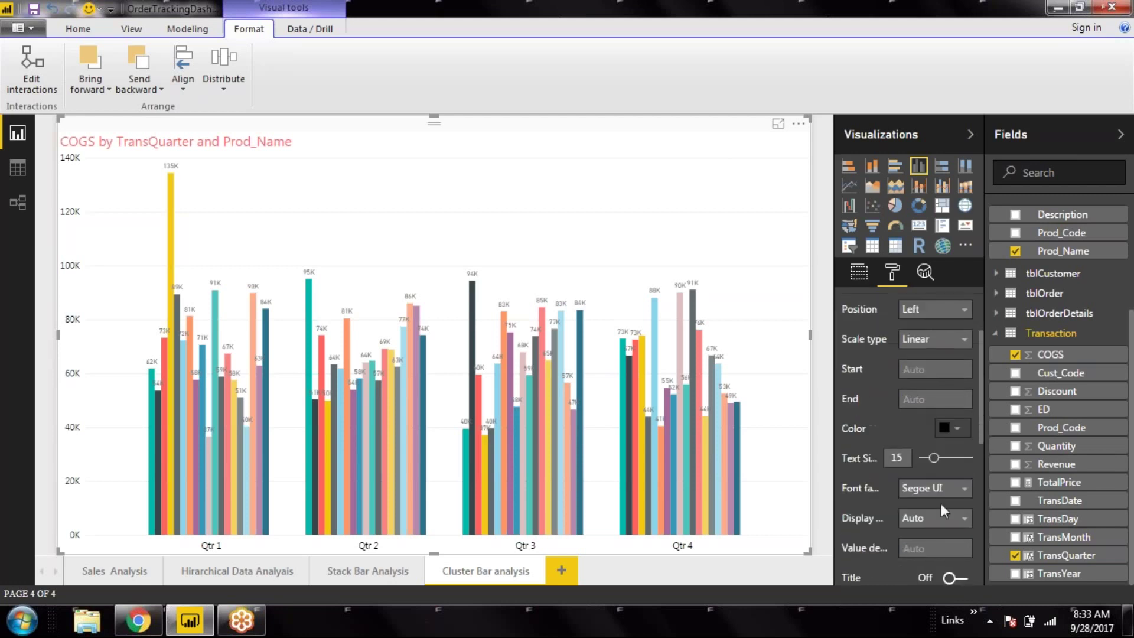
left_click(944, 512)
left_click(930, 555)
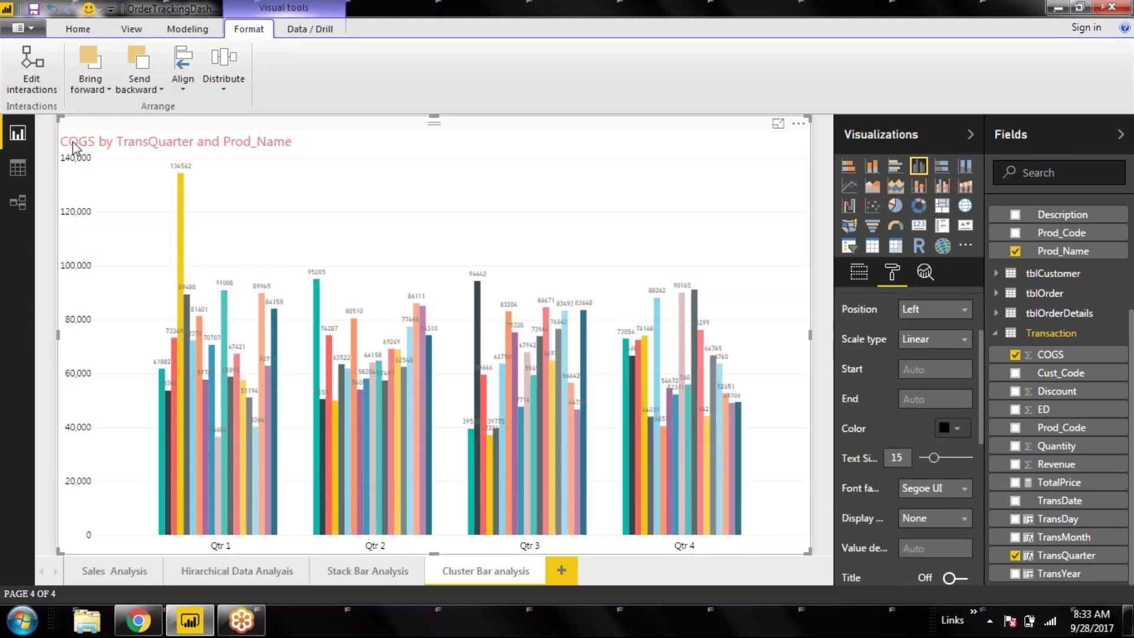
Return to the Cluster Bar analysis page and select the COGS by TransQuarter chart.
left_click(350, 572)
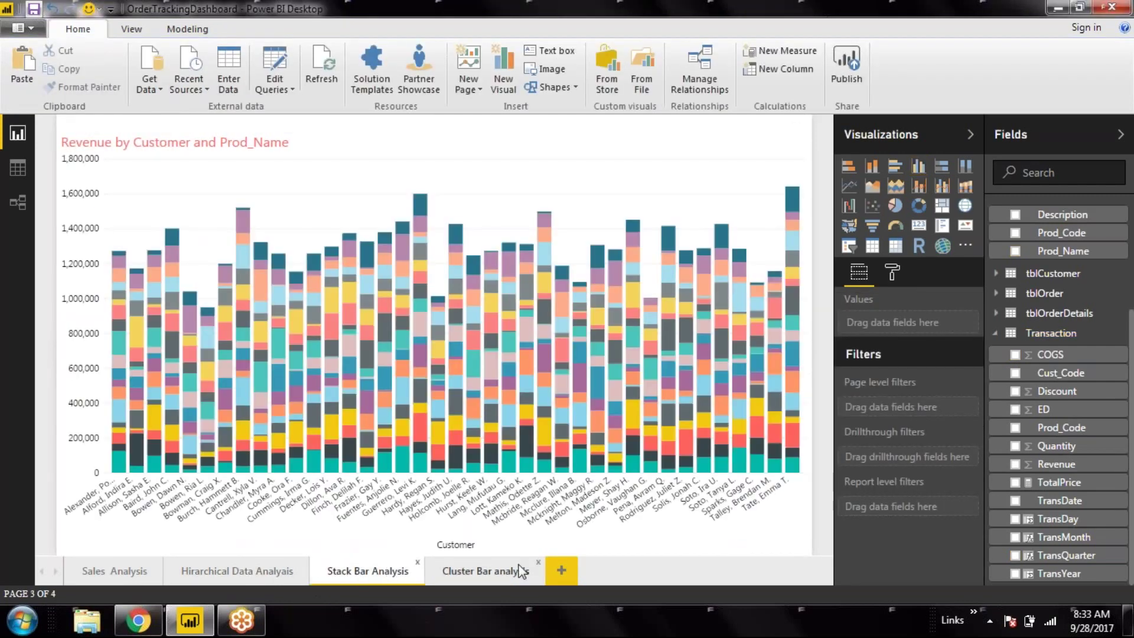
left_click(466, 572)
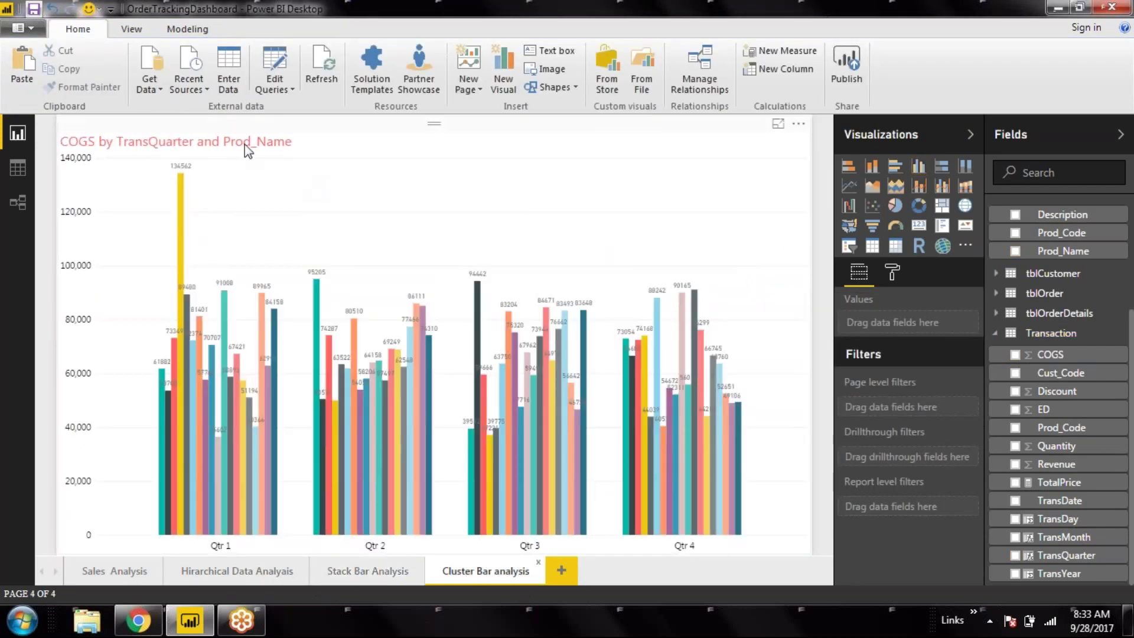
left_click(279, 150)
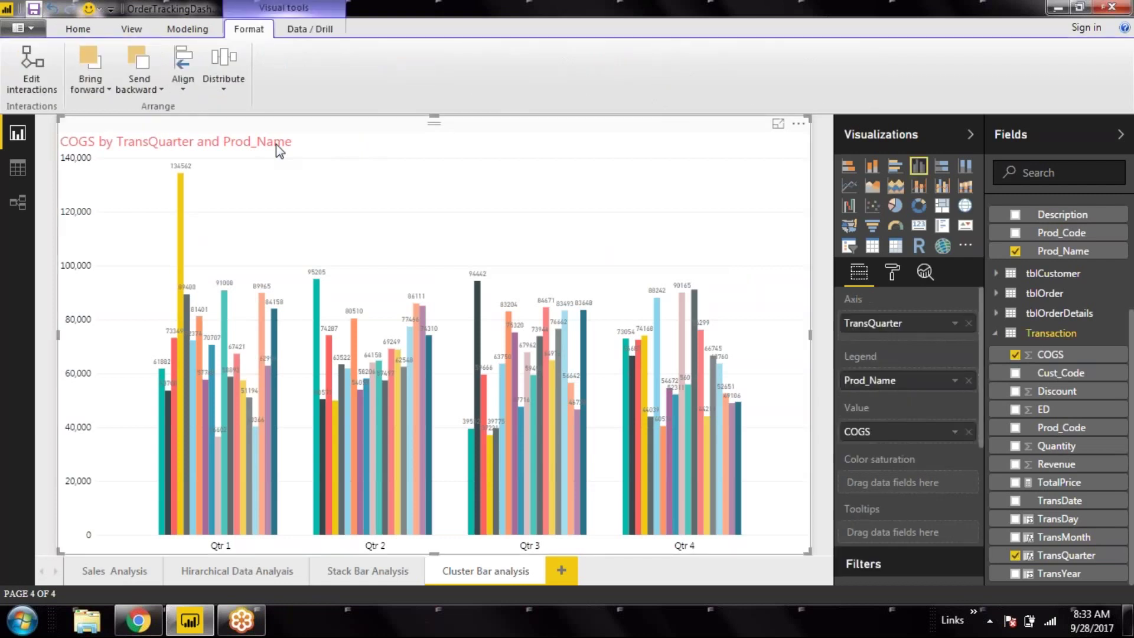
Replace the default chart title text with 'Quarterly Product Sales' in the Format pane's Title section.
left_click(892, 272)
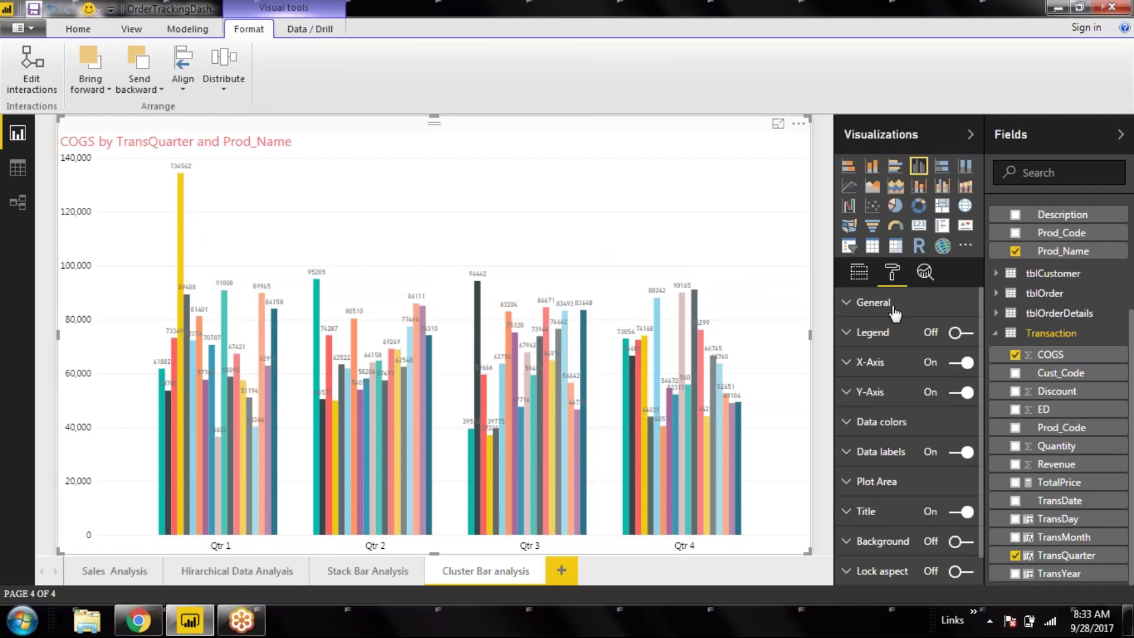
left_click(858, 511)
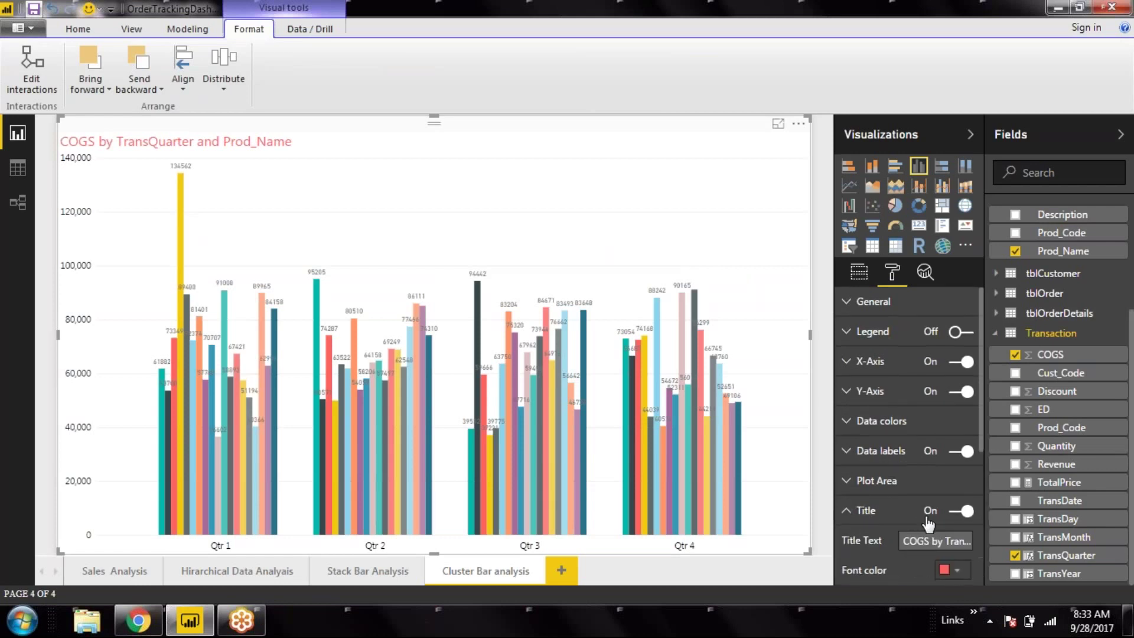
scroll(860, 511, "down", 4)
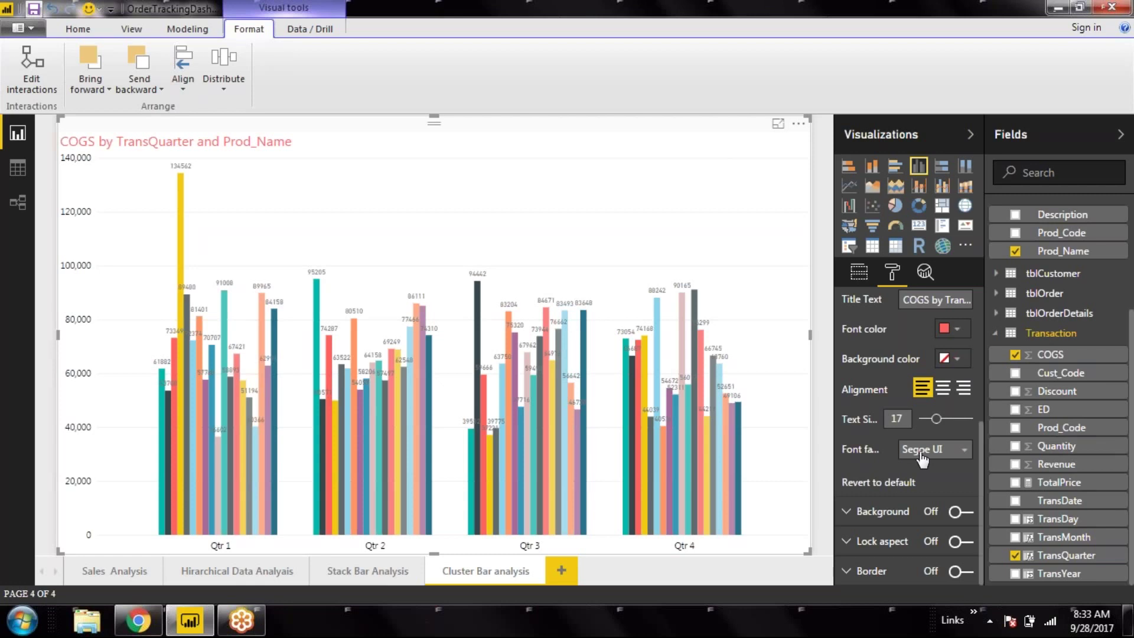
scroll(953, 458, "up", 2)
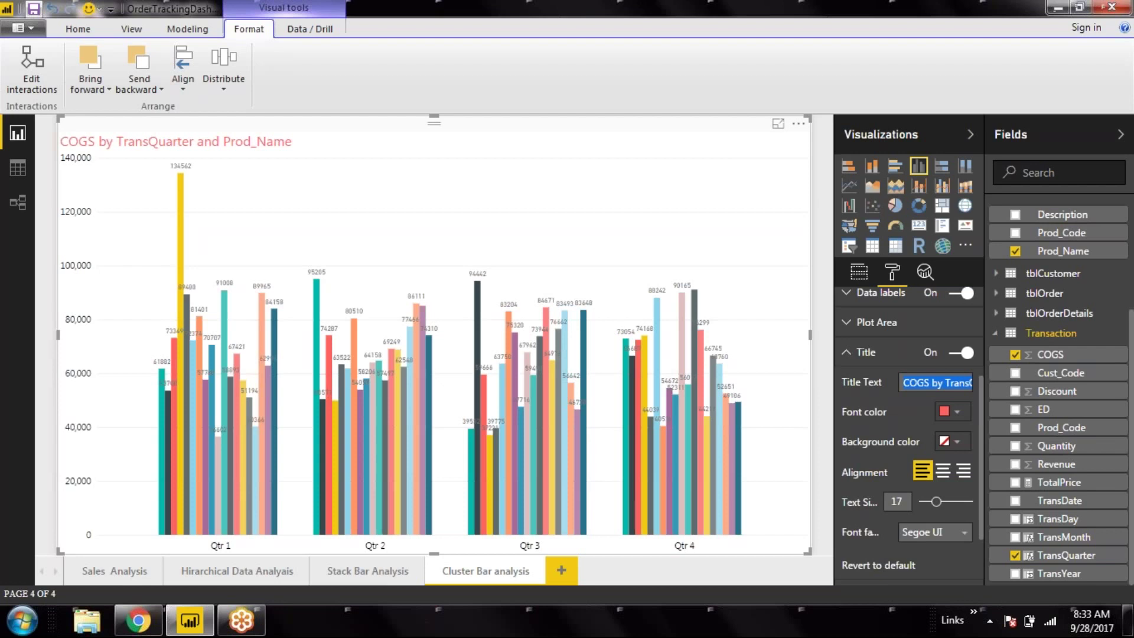
type("Quar")
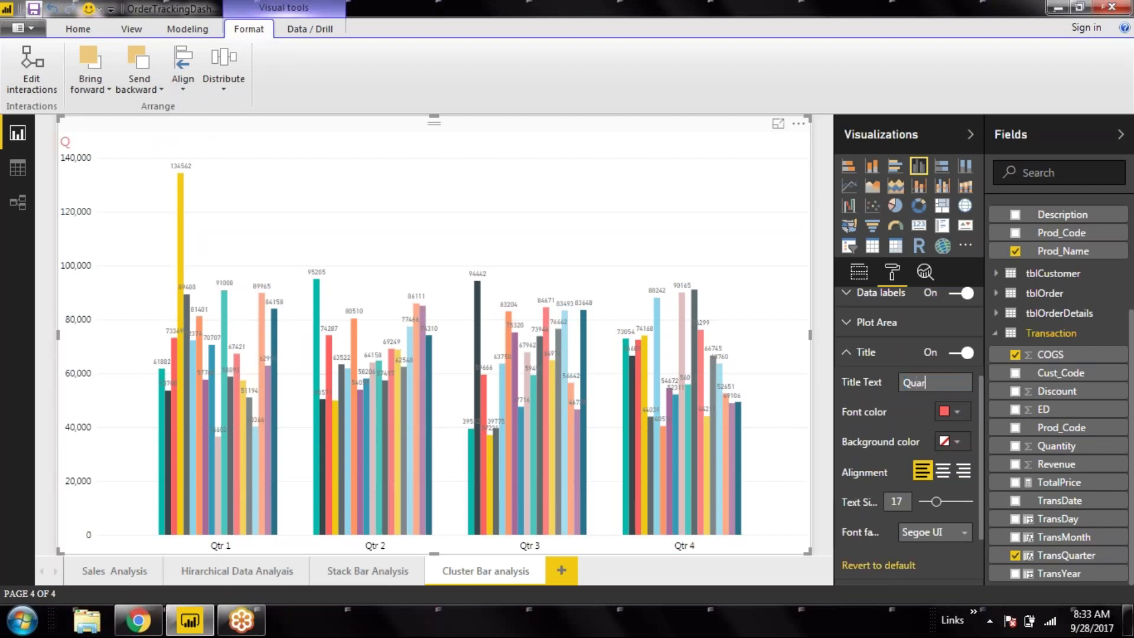
type("terly Produc")
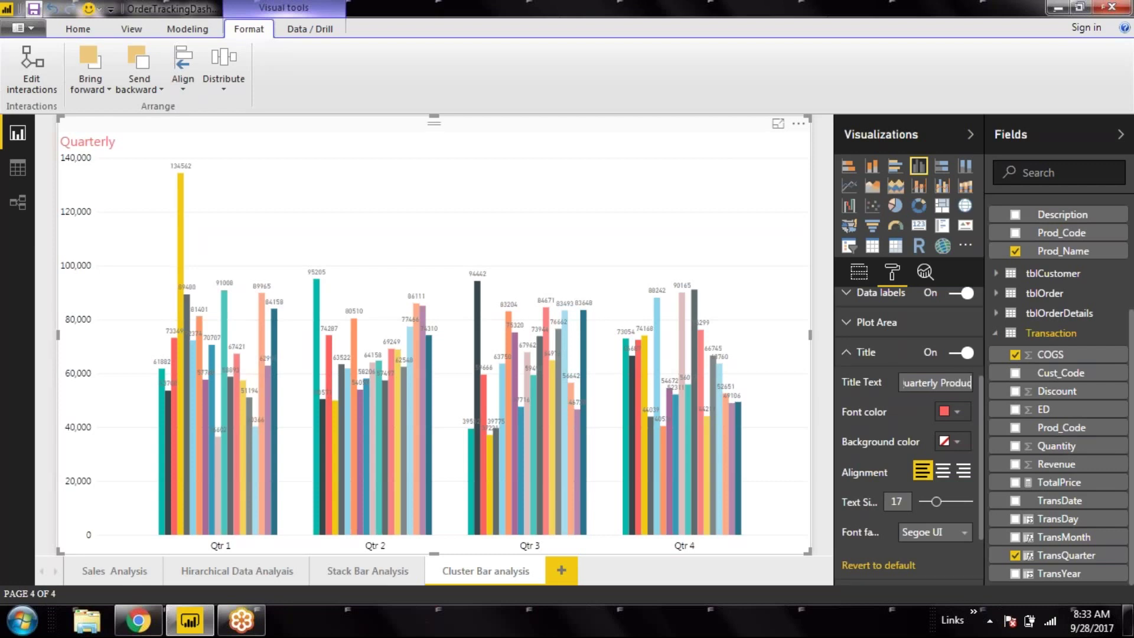
type("t Sales")
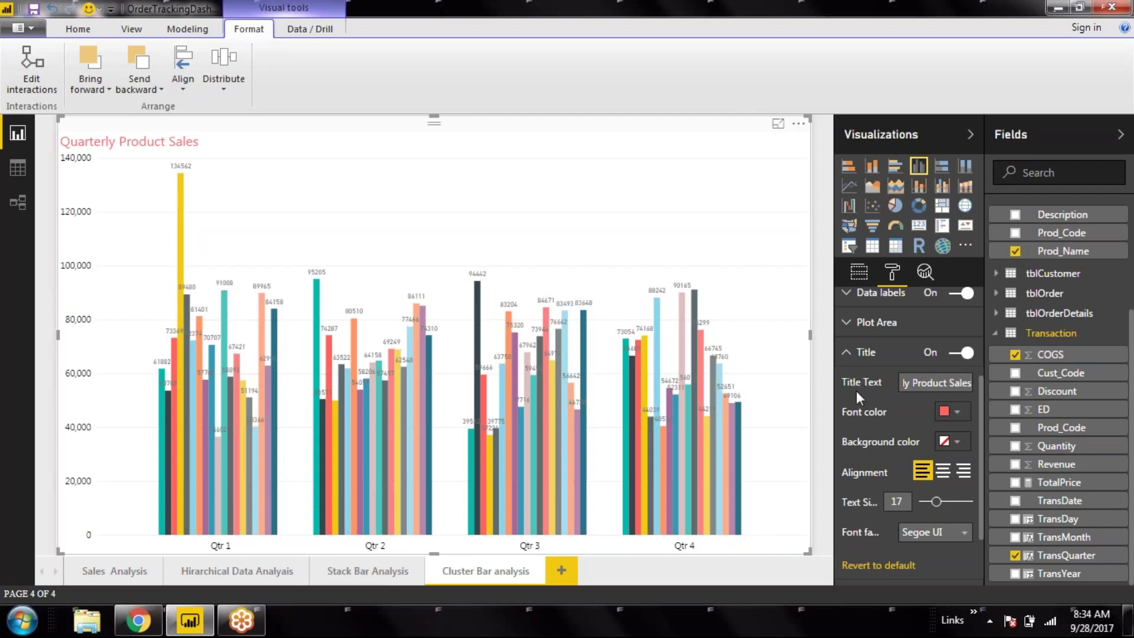
left_click(849, 353)
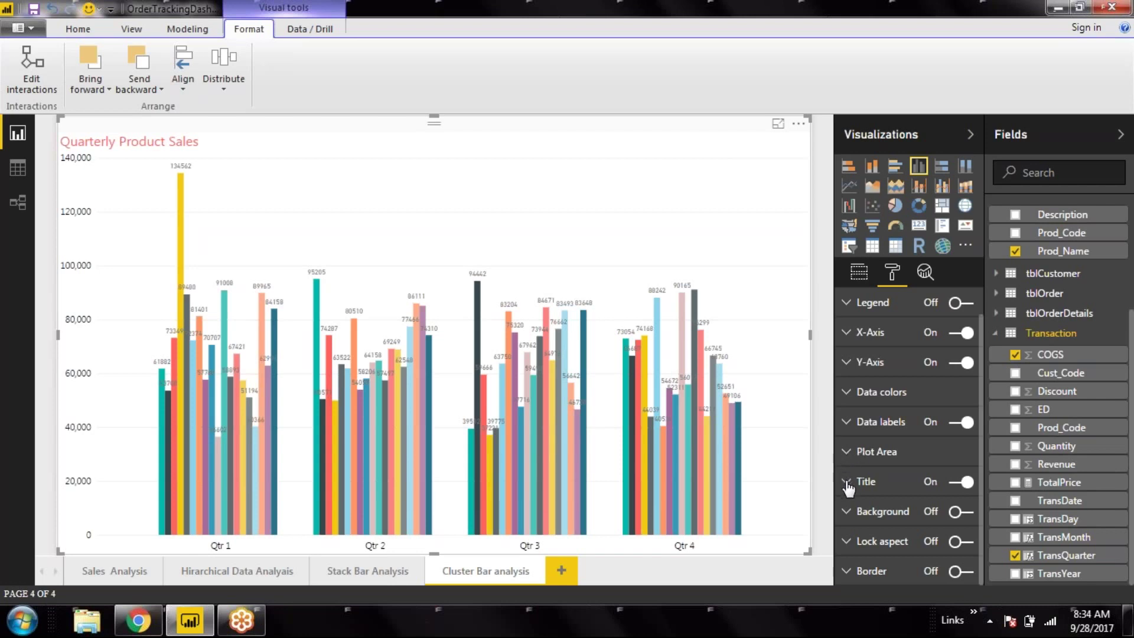
Set the data labels' colour to black and their text size to 12.
left_click(847, 422)
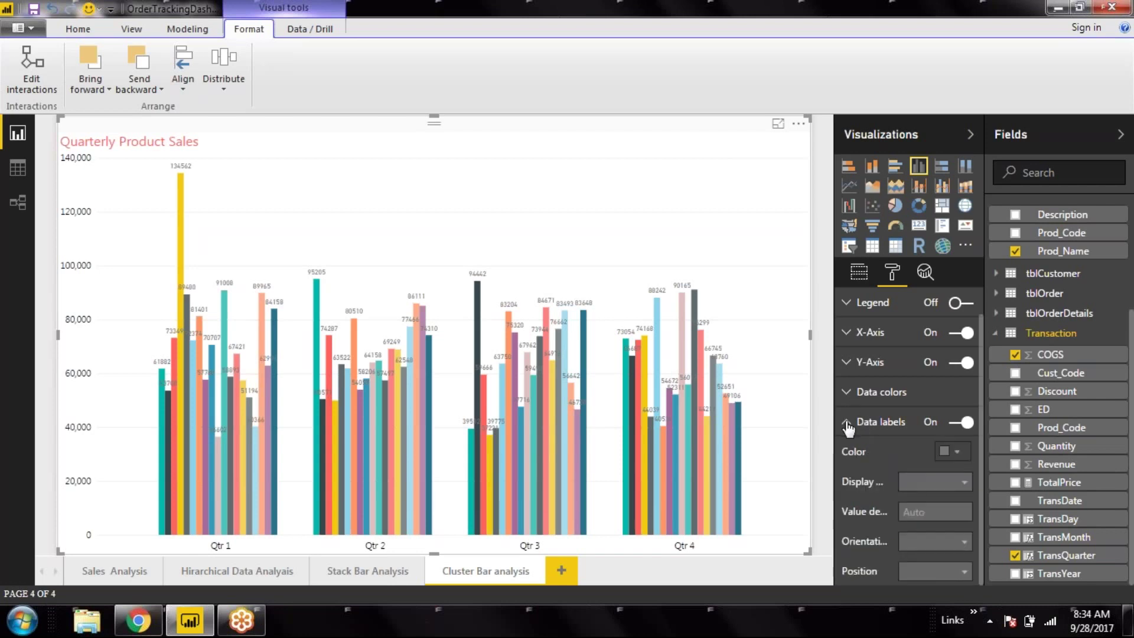
scroll(933, 549, "down", 2)
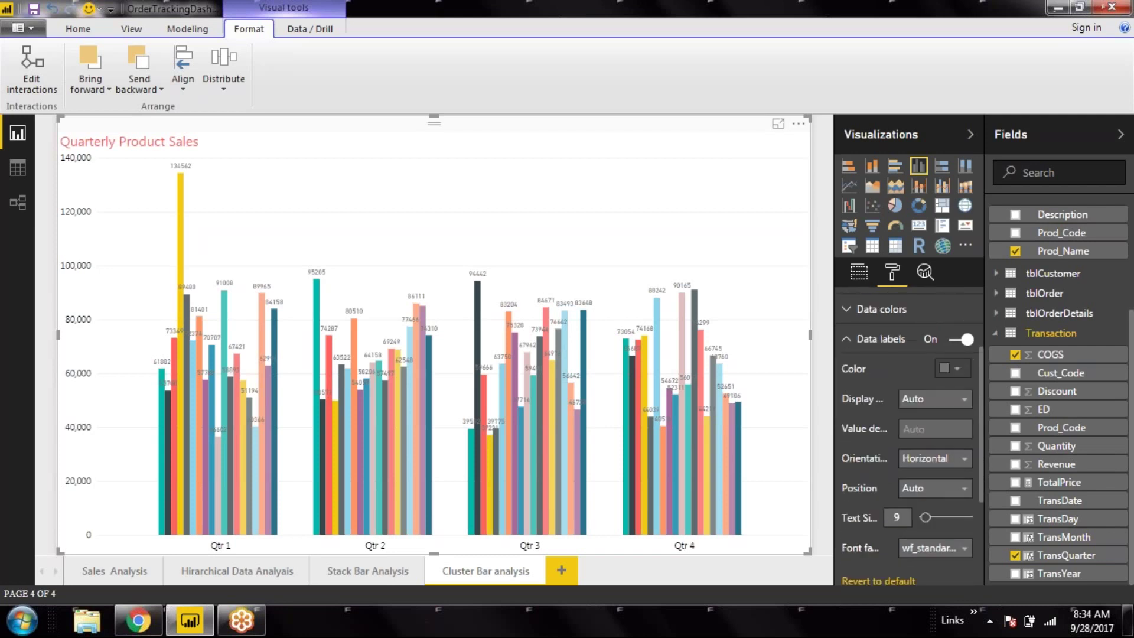
left_click(952, 369)
left_click(850, 406)
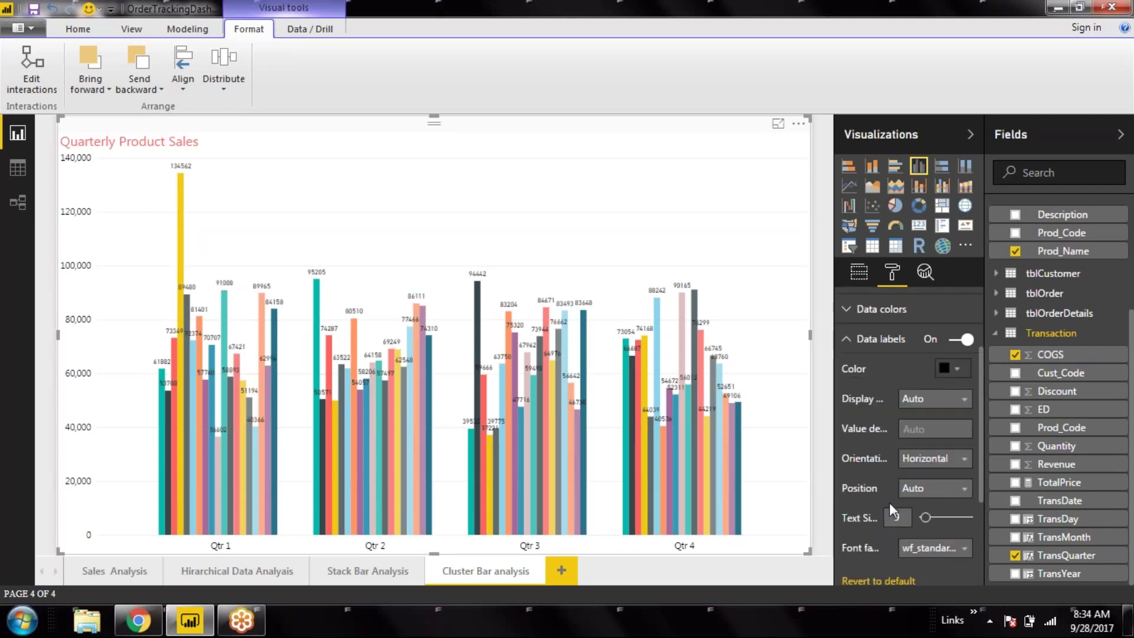
type("12")
key("Return")
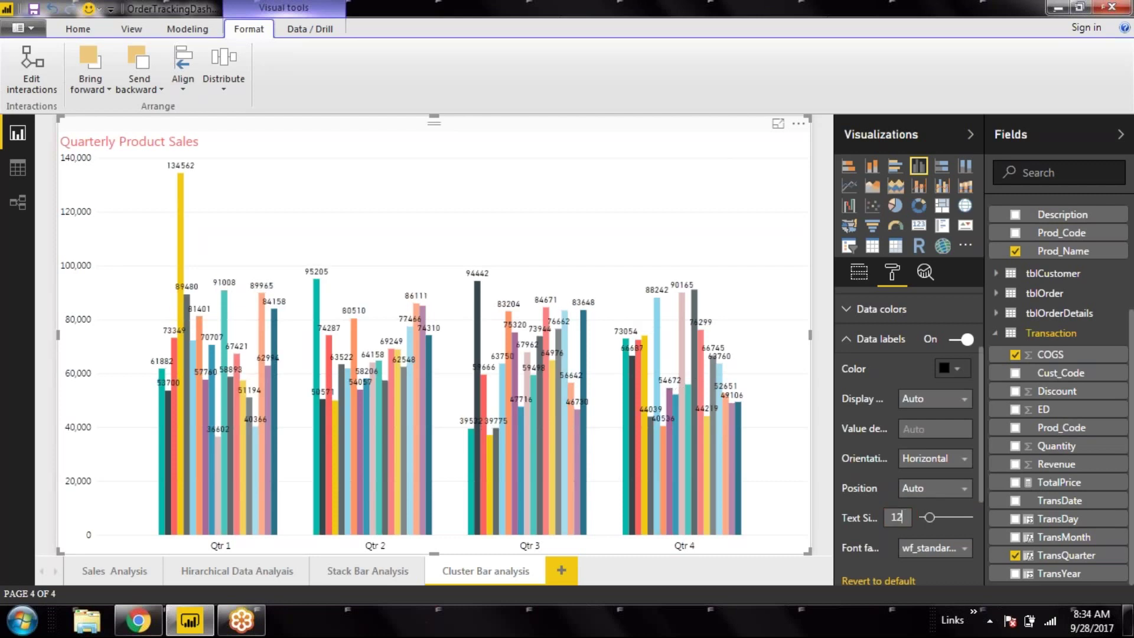
left_click(851, 342)
Turn on the X-axis title and set its text to 'Quarter'.
left_click(848, 333)
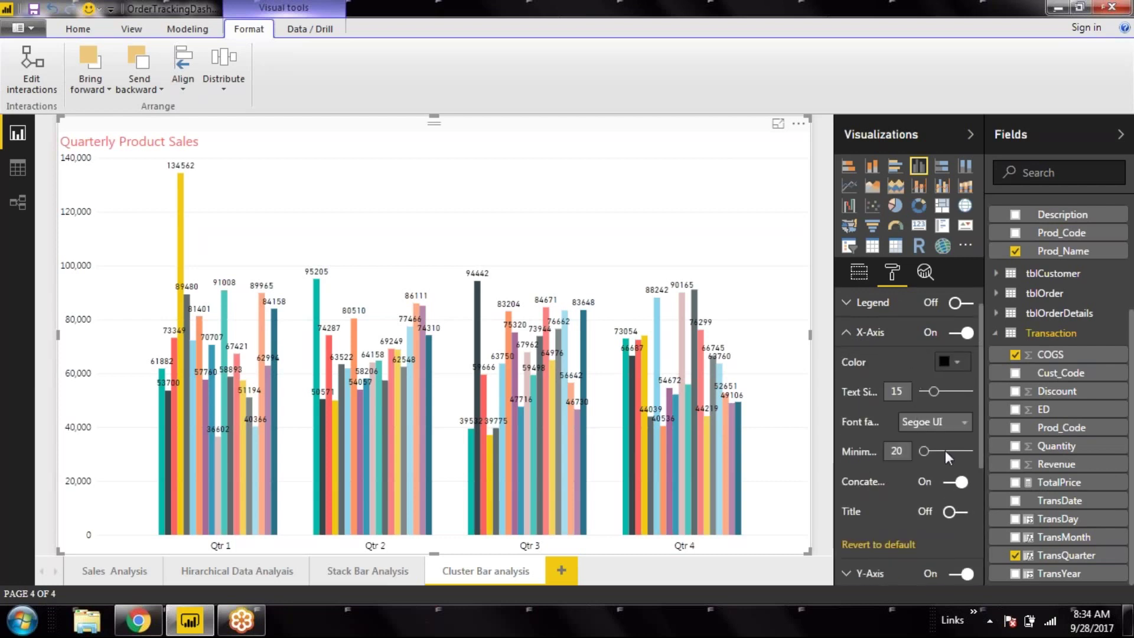
left_click(951, 513)
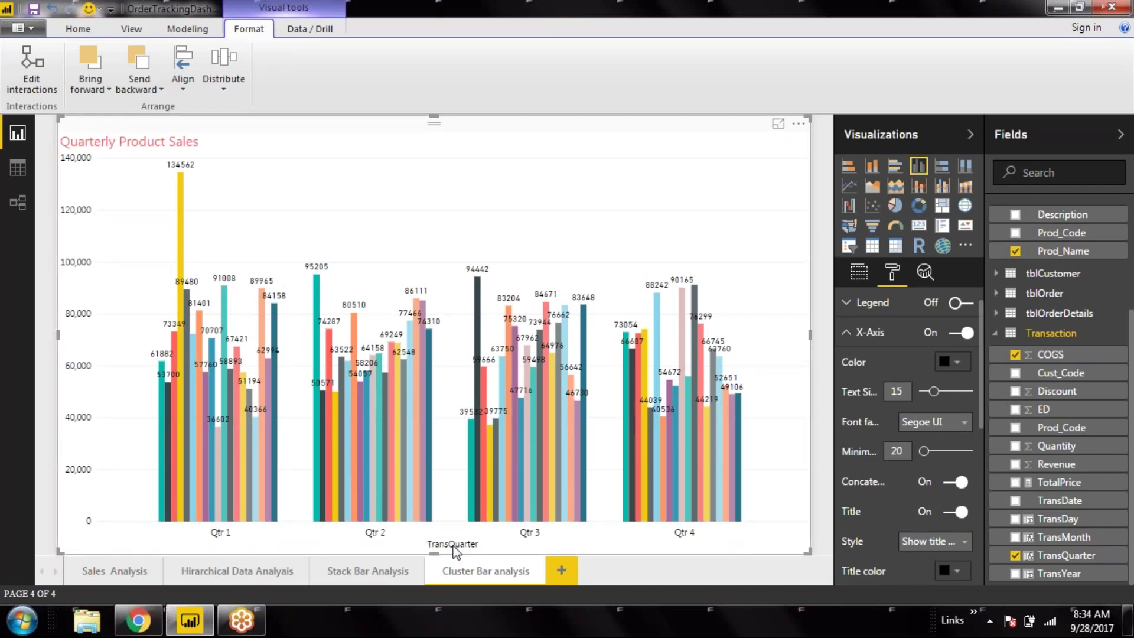
scroll(881, 469, "up", 1)
scroll(881, 470, "down", 3)
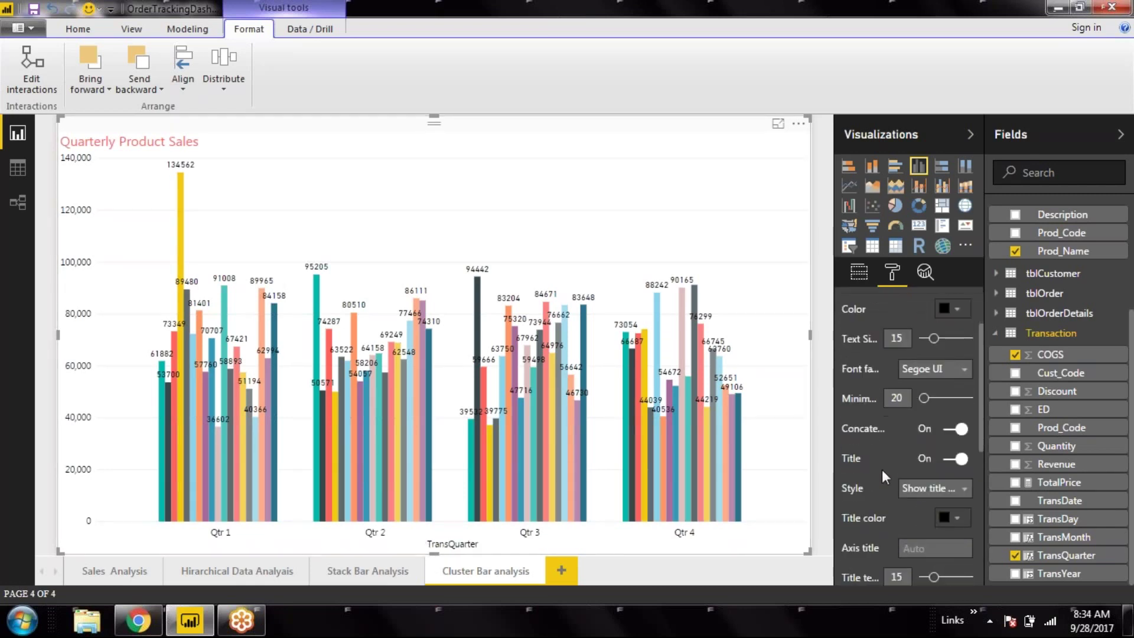
scroll(881, 469, "down", 3)
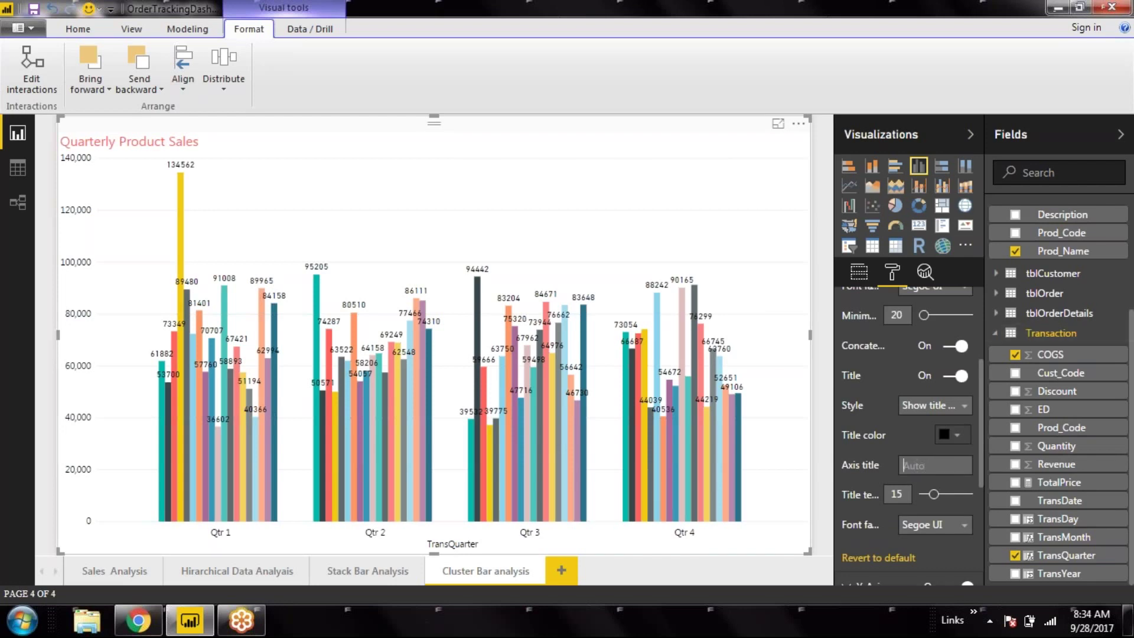
left_click(932, 464)
type("Quarter")
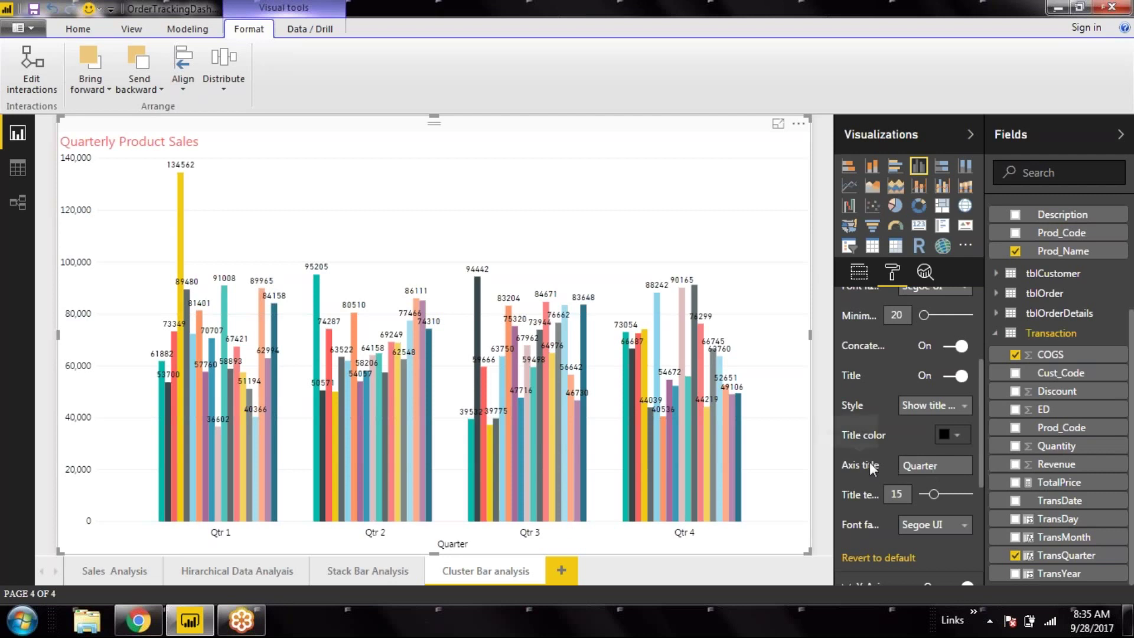
scroll(865, 339, "up", 2)
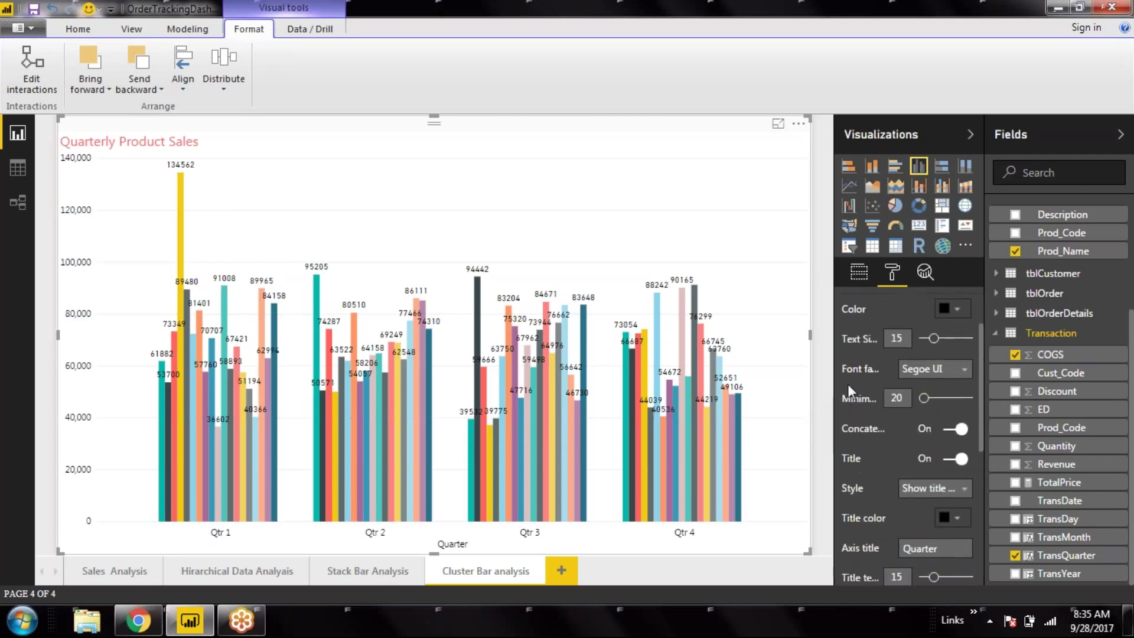
Switch from the X-axis to the Y-axis settings, keeping value decimals at Auto.
scroll(848, 354, "up", 2)
left_click(845, 363)
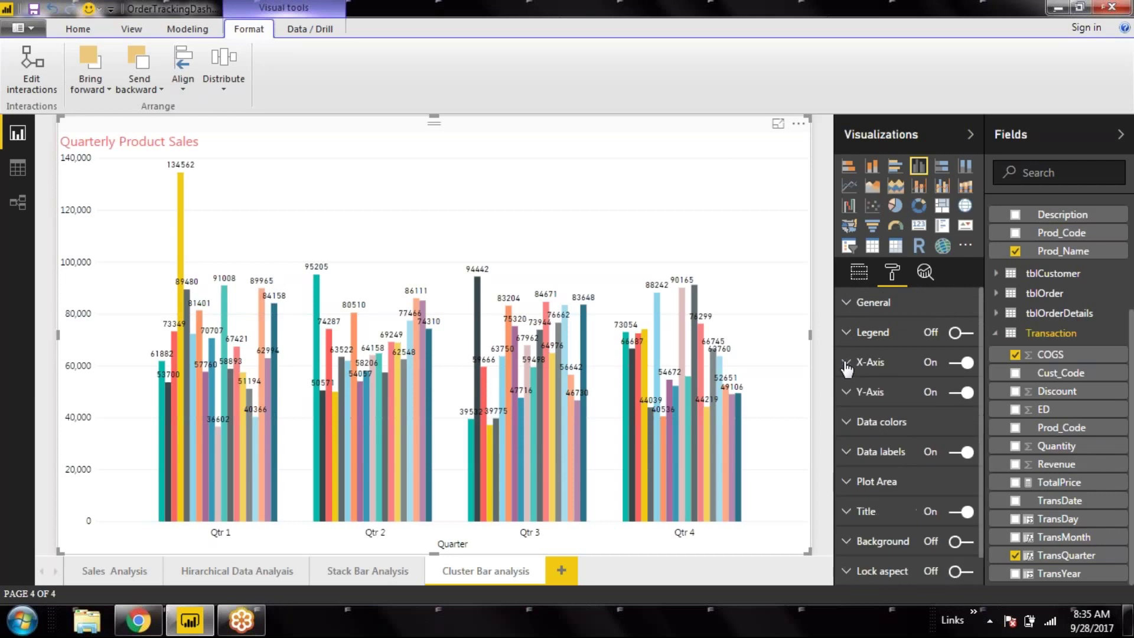
left_click(848, 392)
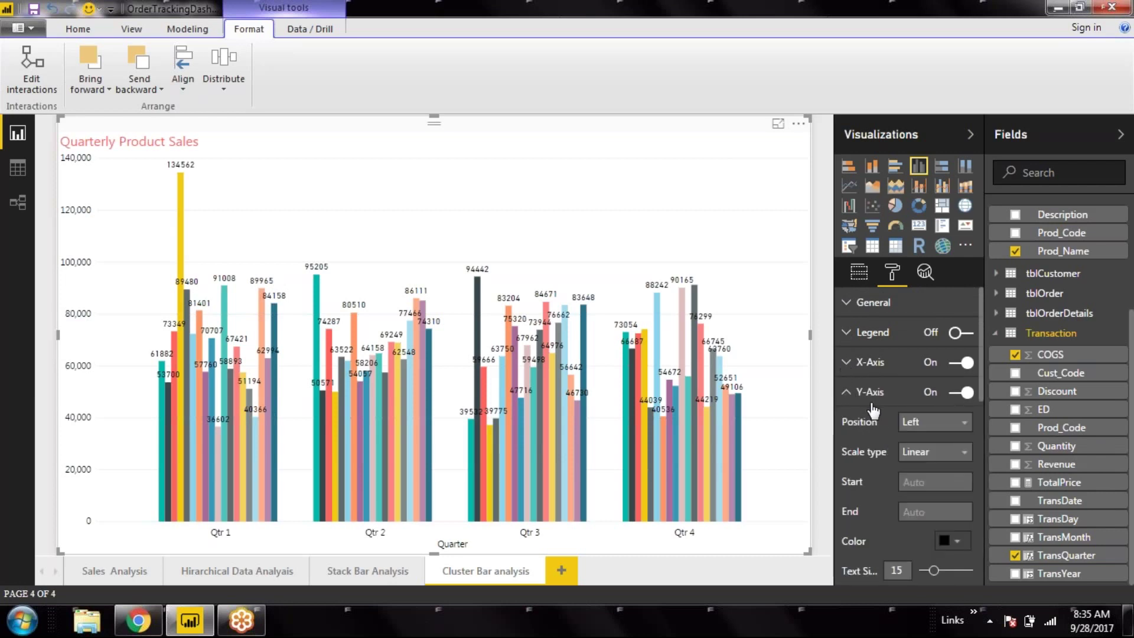
scroll(886, 425, "down", 4)
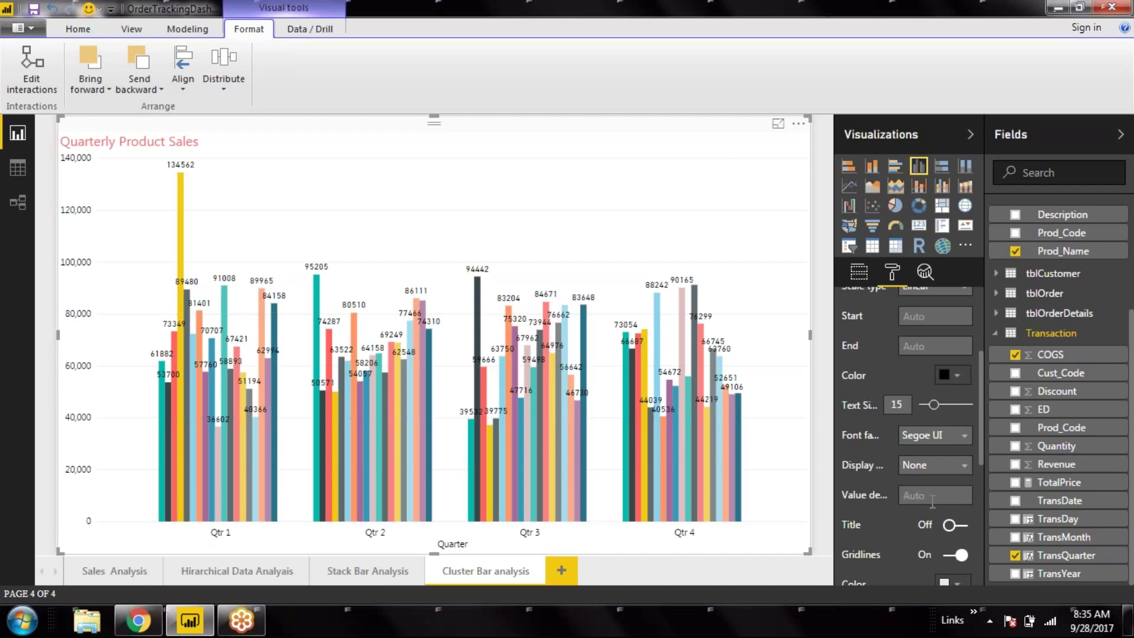
type("e")
key("BackSpace")
type("1")
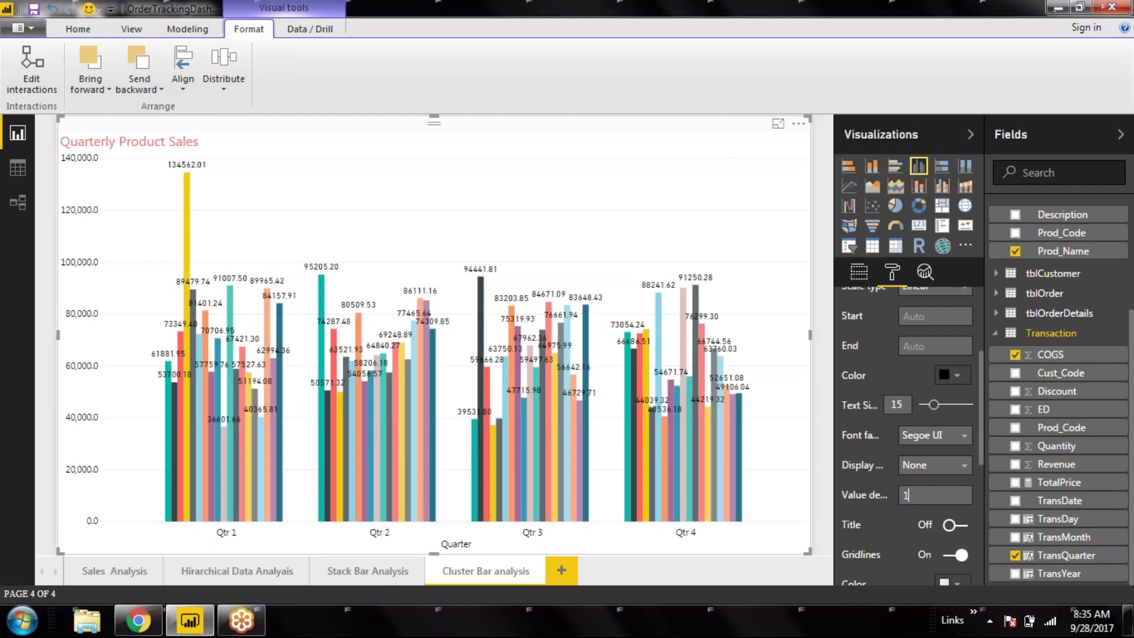
key("BackSpace")
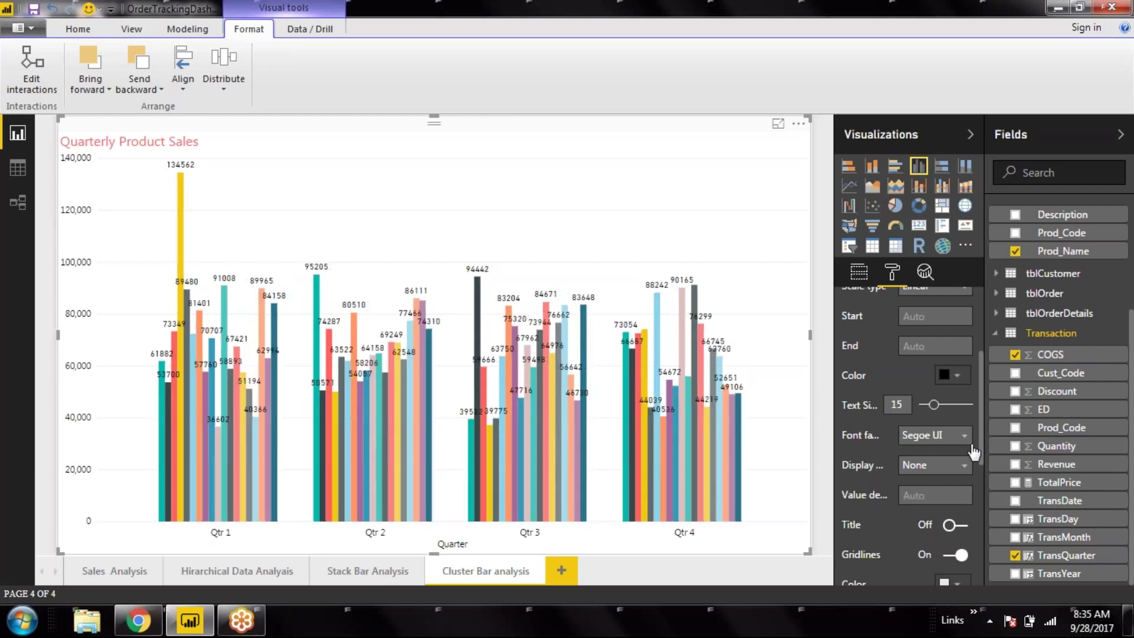
Turn on the Y-axis title and enter 'Sales' as its text.
left_click_drag(979, 449, 983, 509)
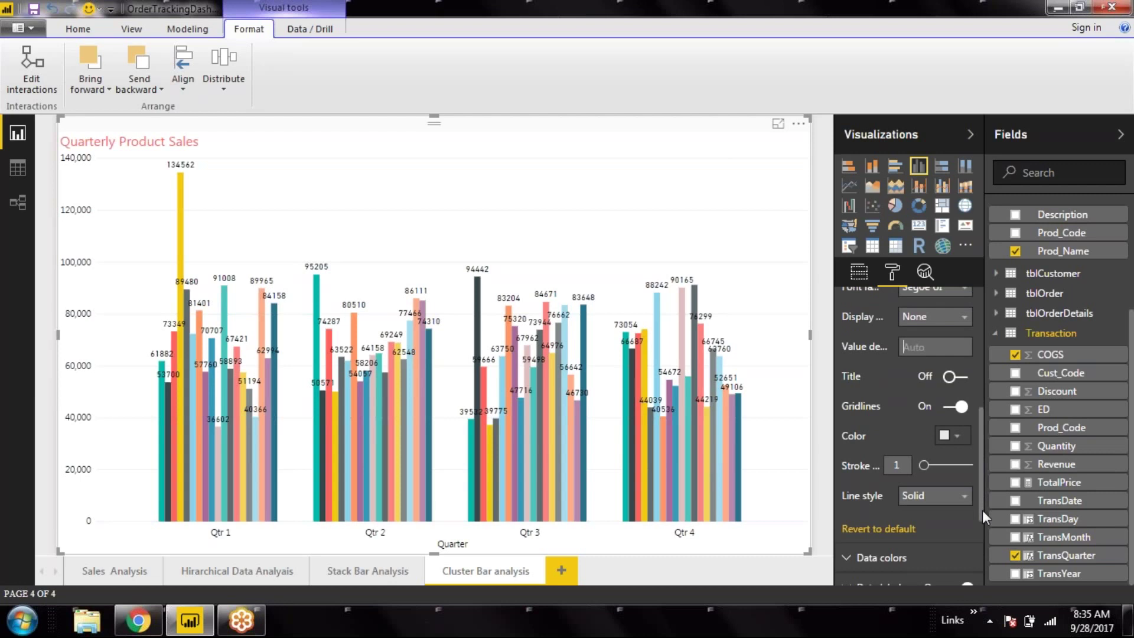
left_click(957, 377)
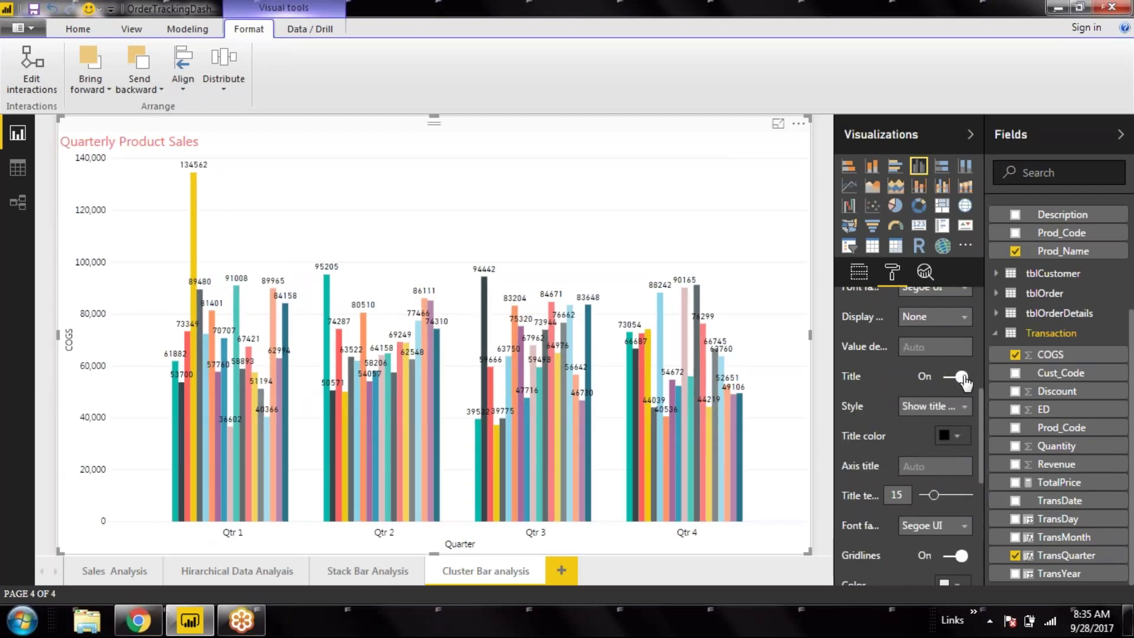
left_click(943, 381)
left_click(945, 378)
type("Sales")
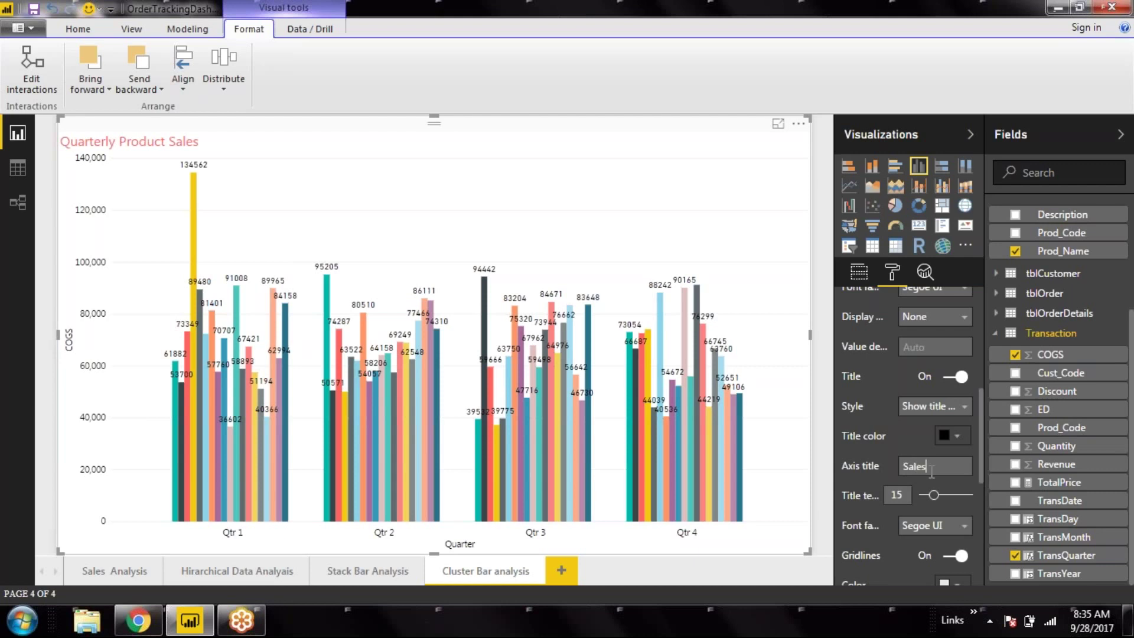